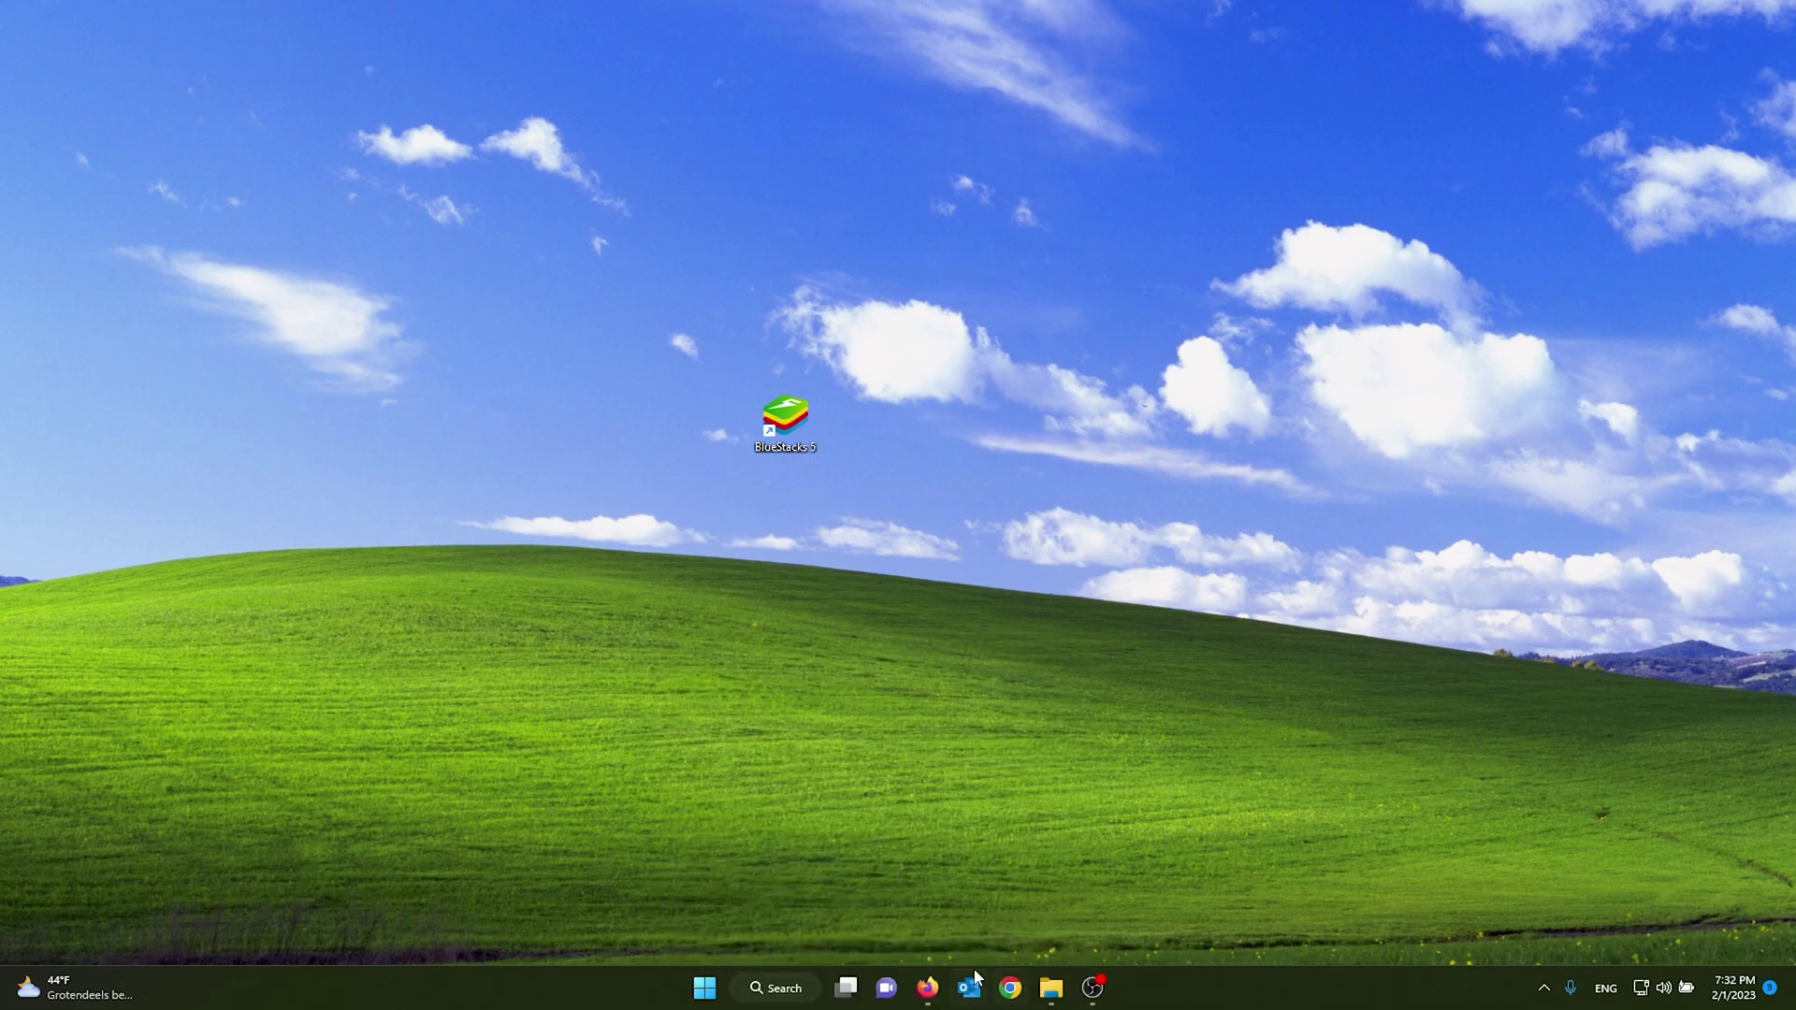
- Bring Firefox back and run a web search for 'bluestacks' in a new tab
{"action": "mouse_move", "coordinate": [927, 988]}
{"action": "left_click", "coordinate": [925, 905]}
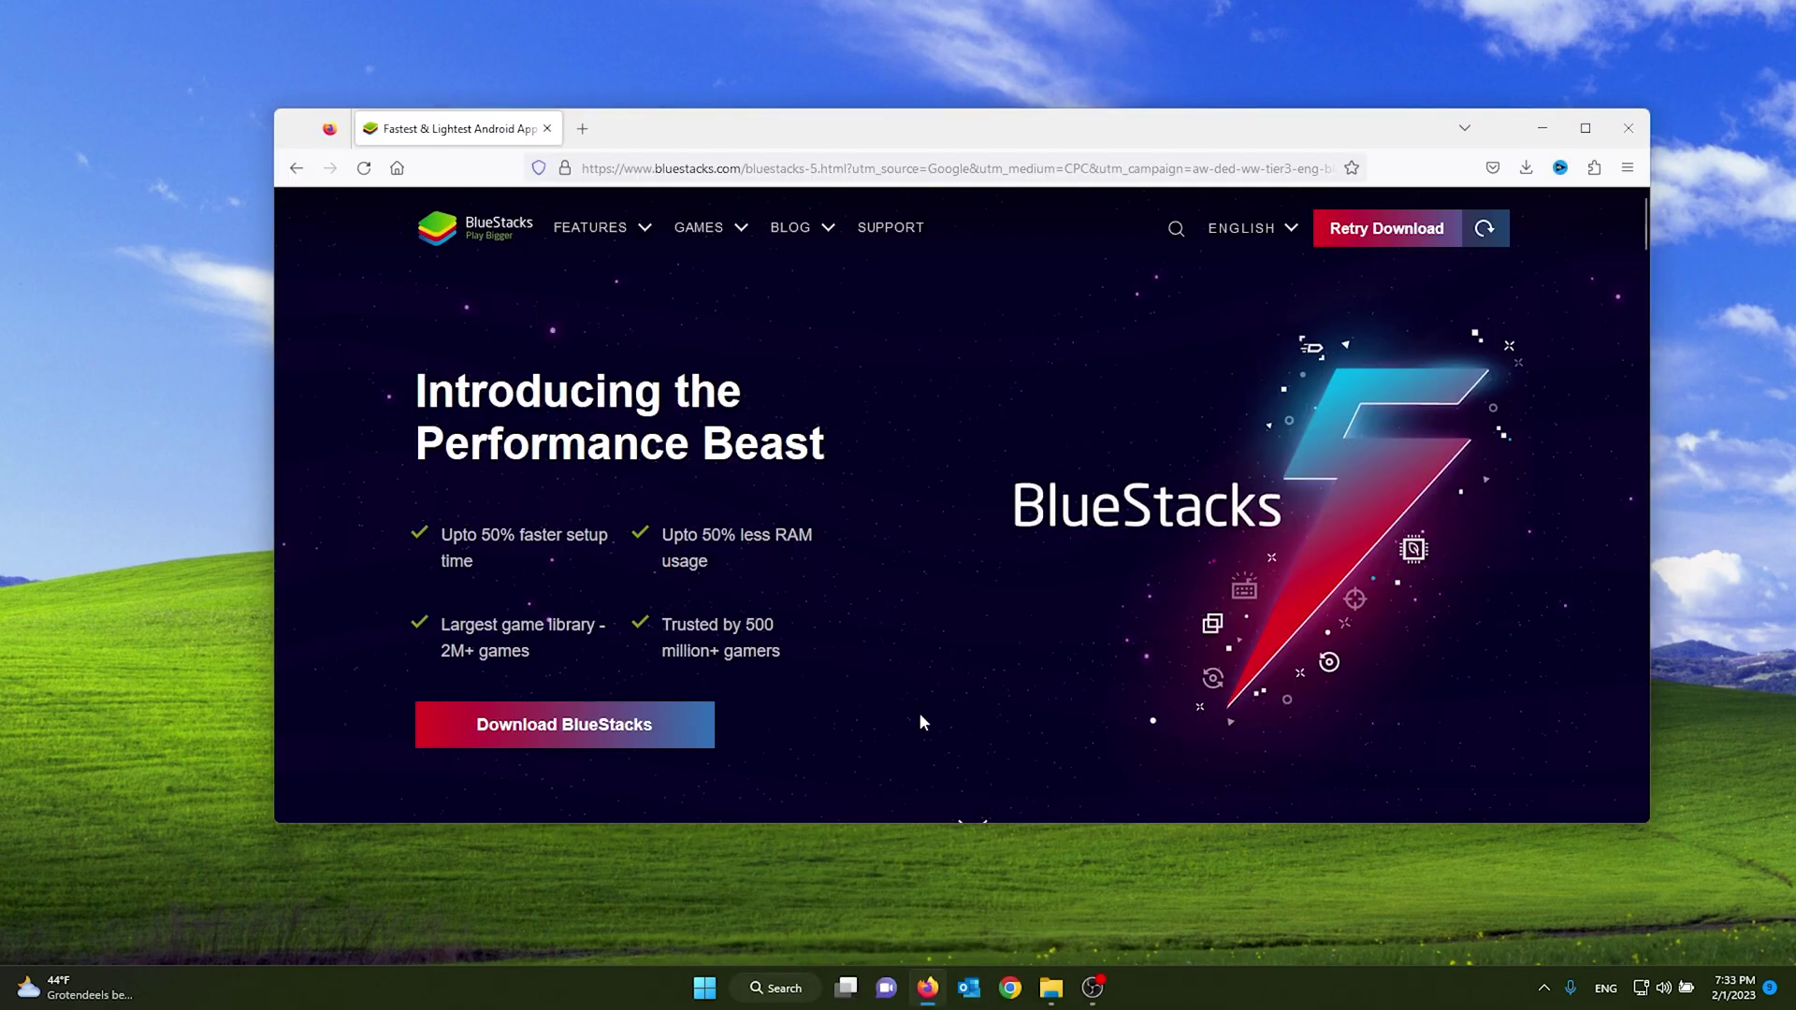
{"action": "mouse_move", "coordinate": [590, 208]}
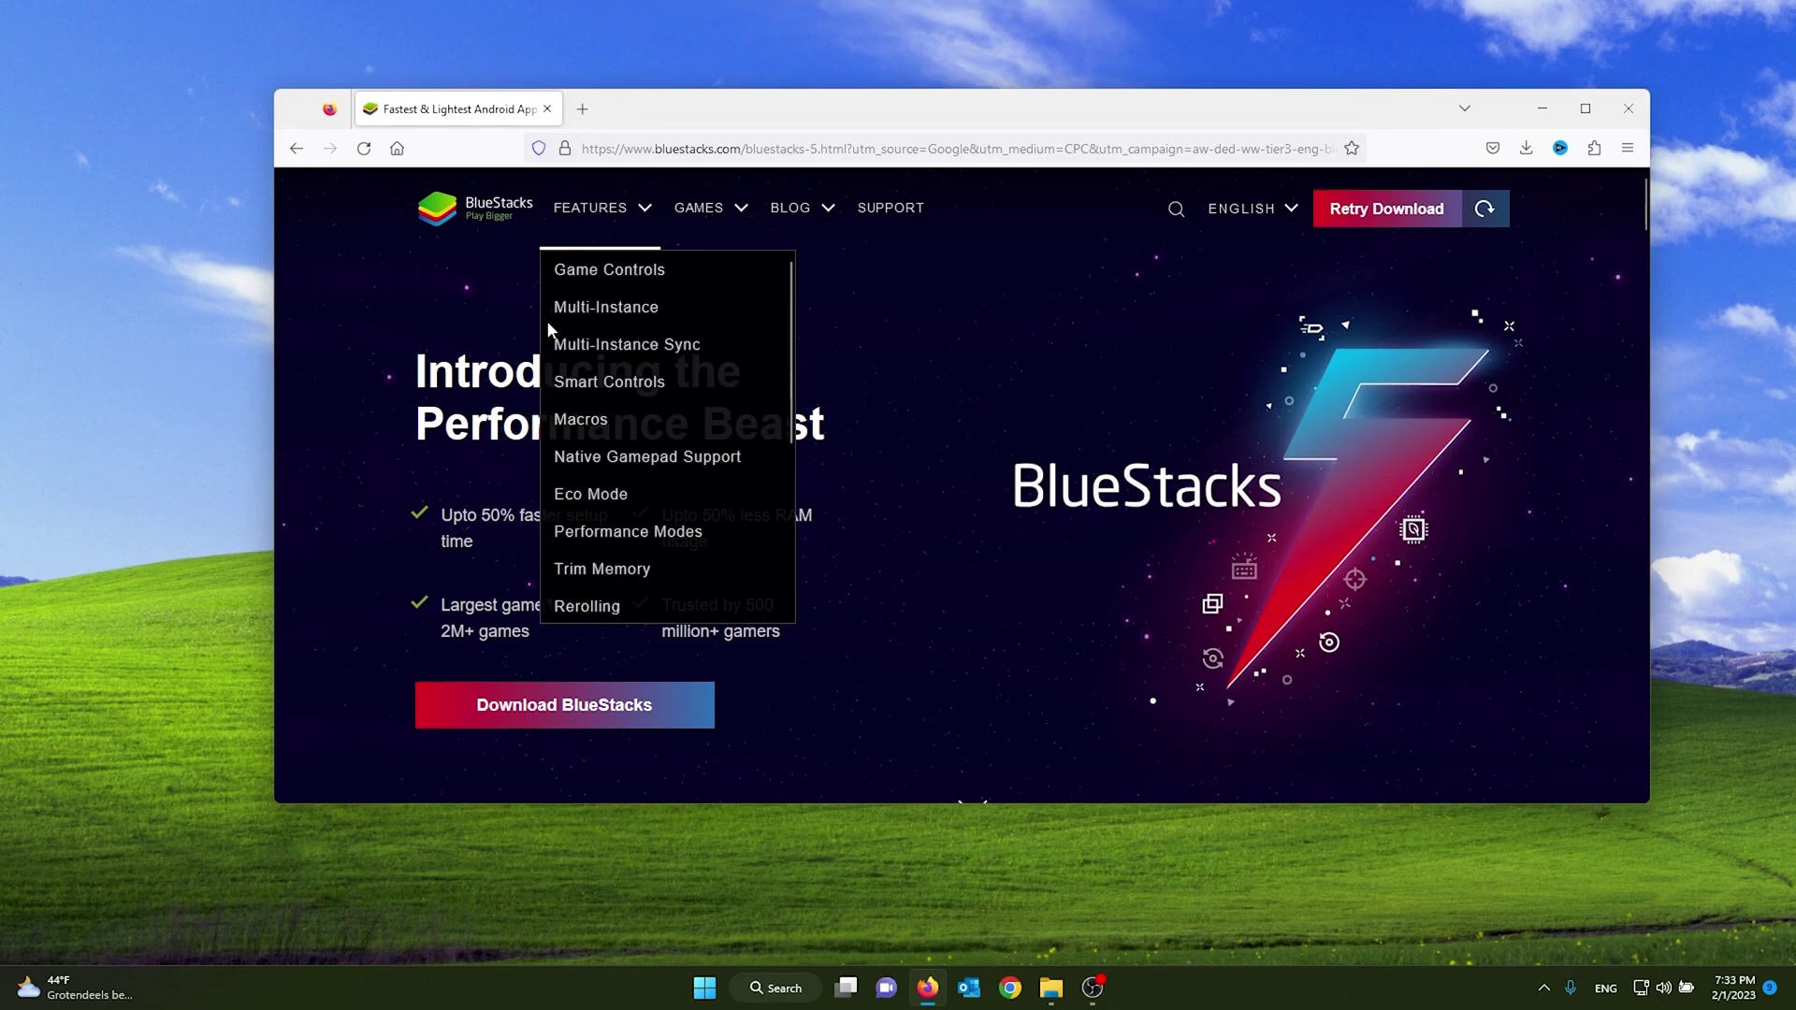
{"action": "left_click", "coordinate": [582, 108]}
{"action": "type", "text": "b"}
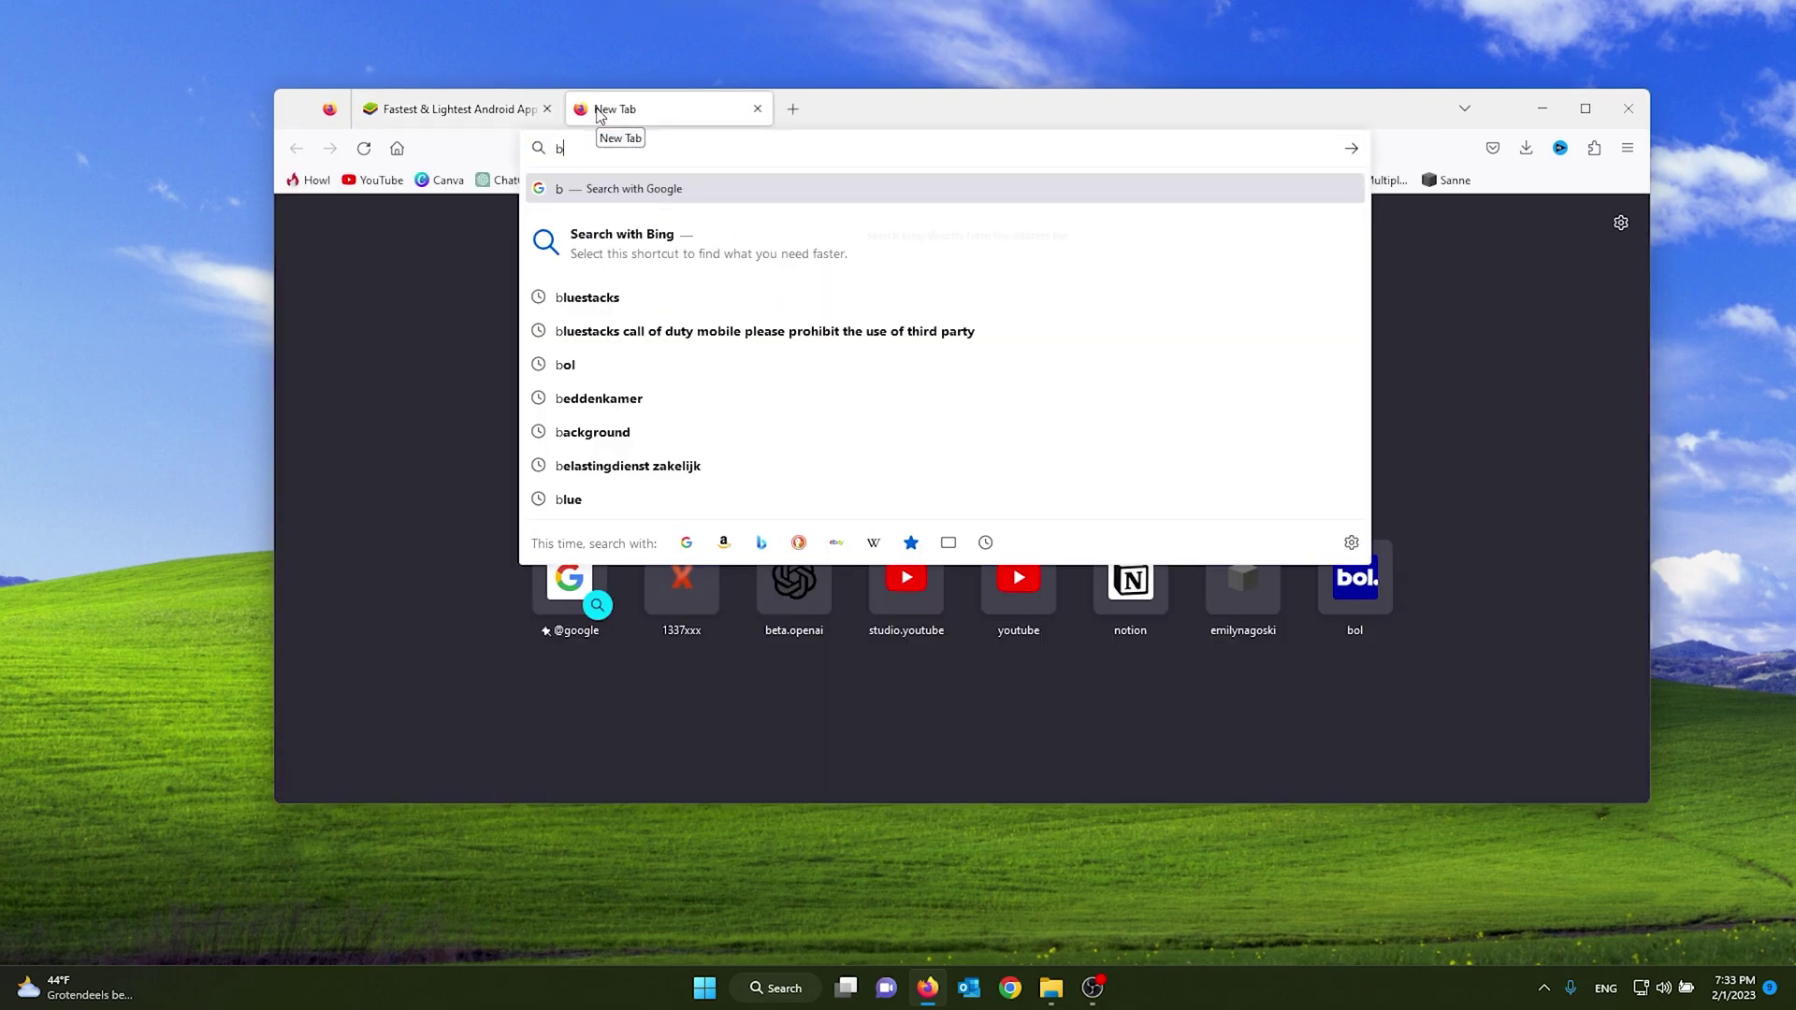
{"action": "type", "text": "lue"}
{"action": "key", "text": "Down"}
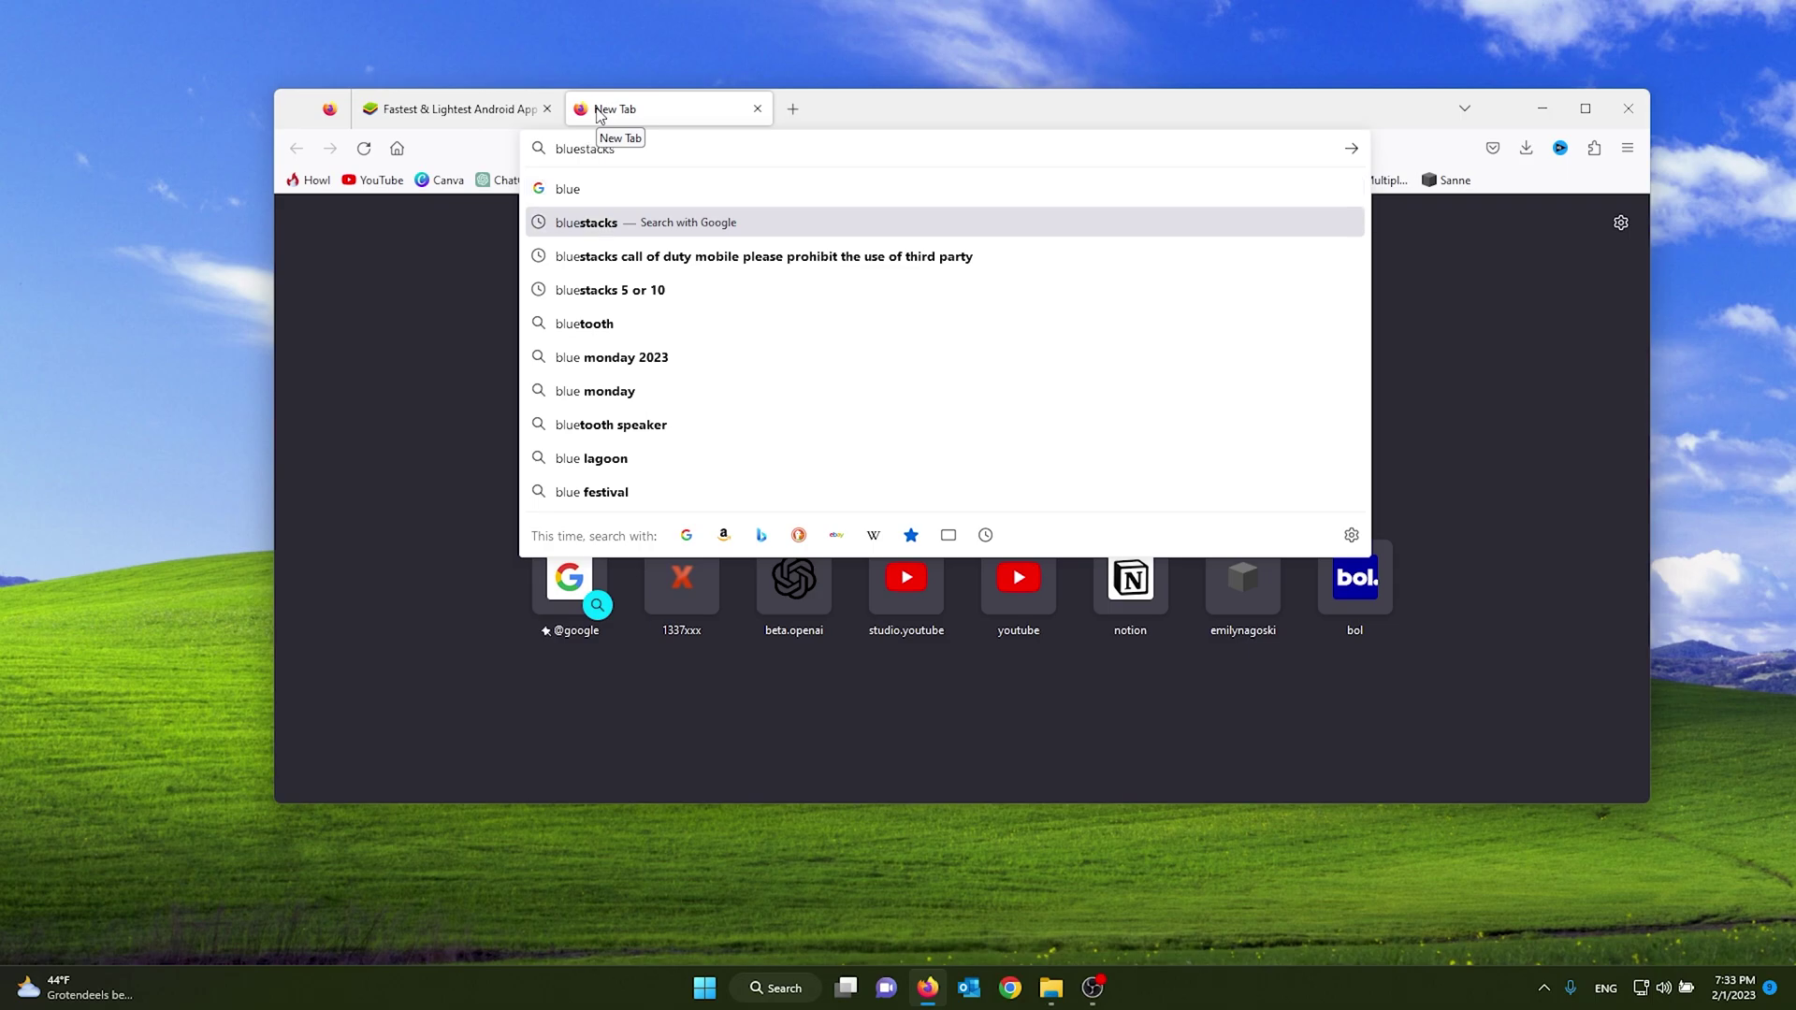
{"action": "key", "text": "Return"}
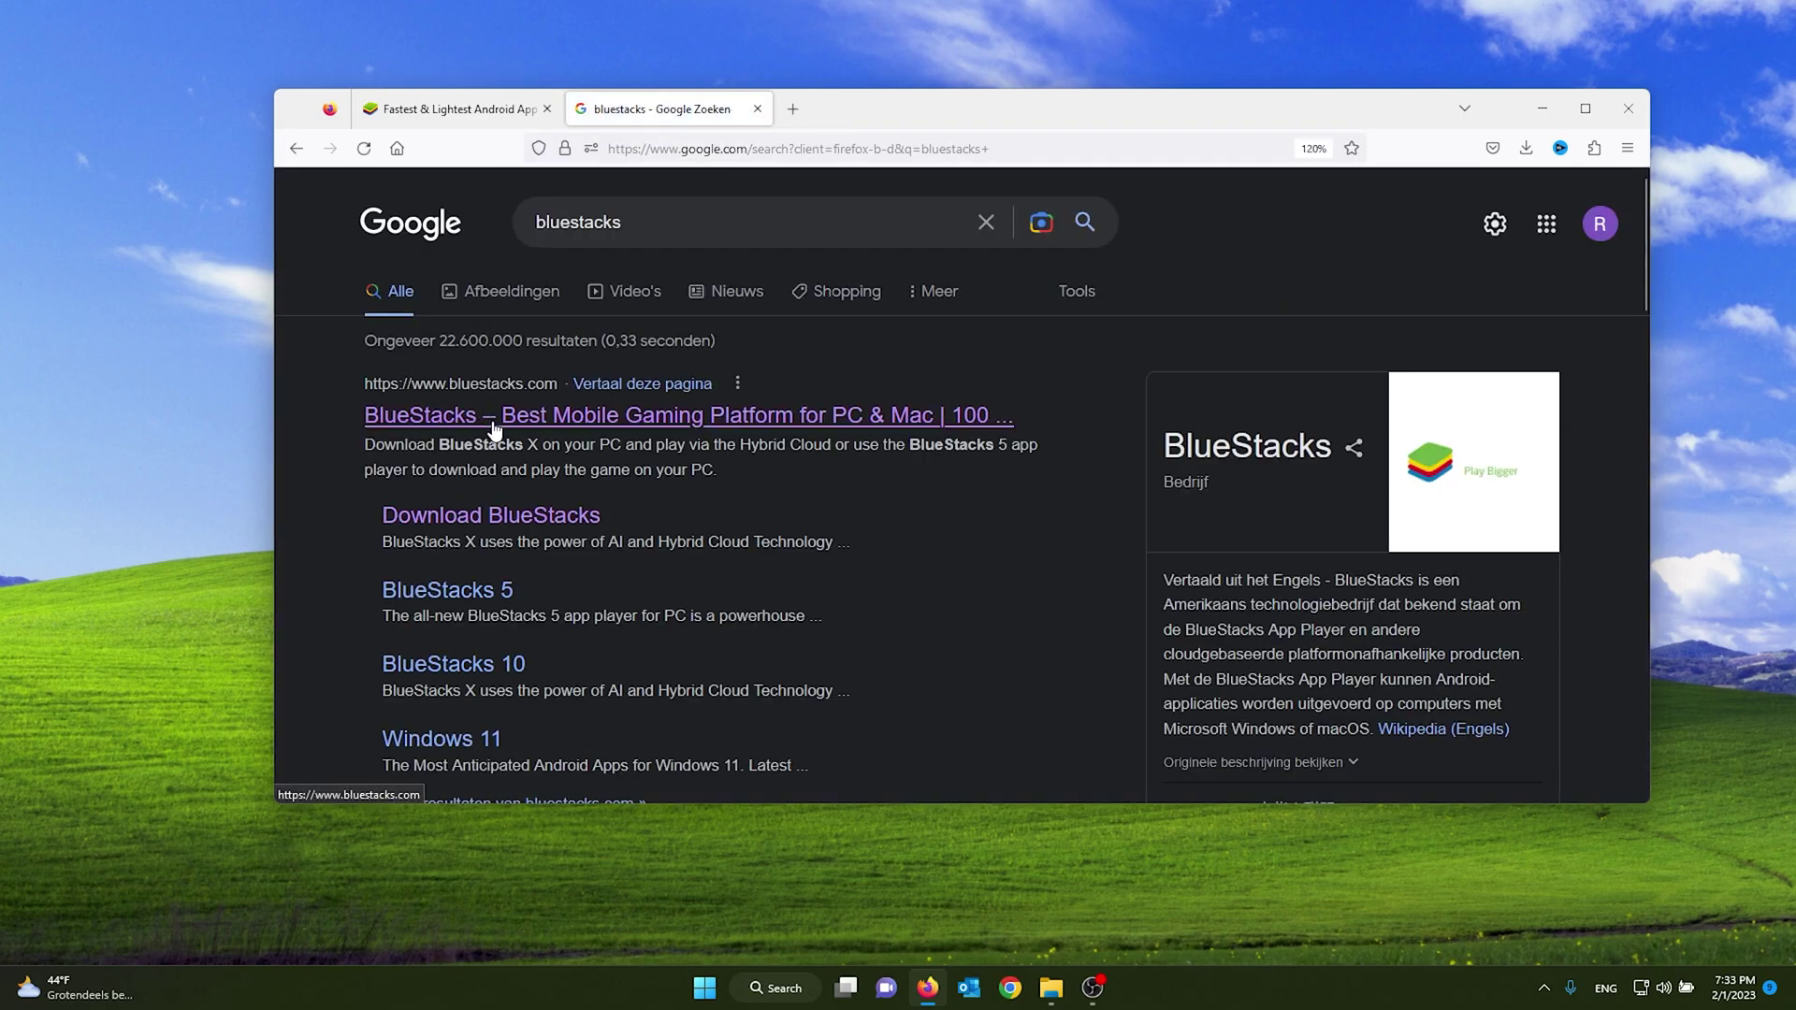
- Open the official BlueStacks homepage, download the BlueStacks 5 installer and run it
{"action": "left_click", "coordinate": [496, 425]}
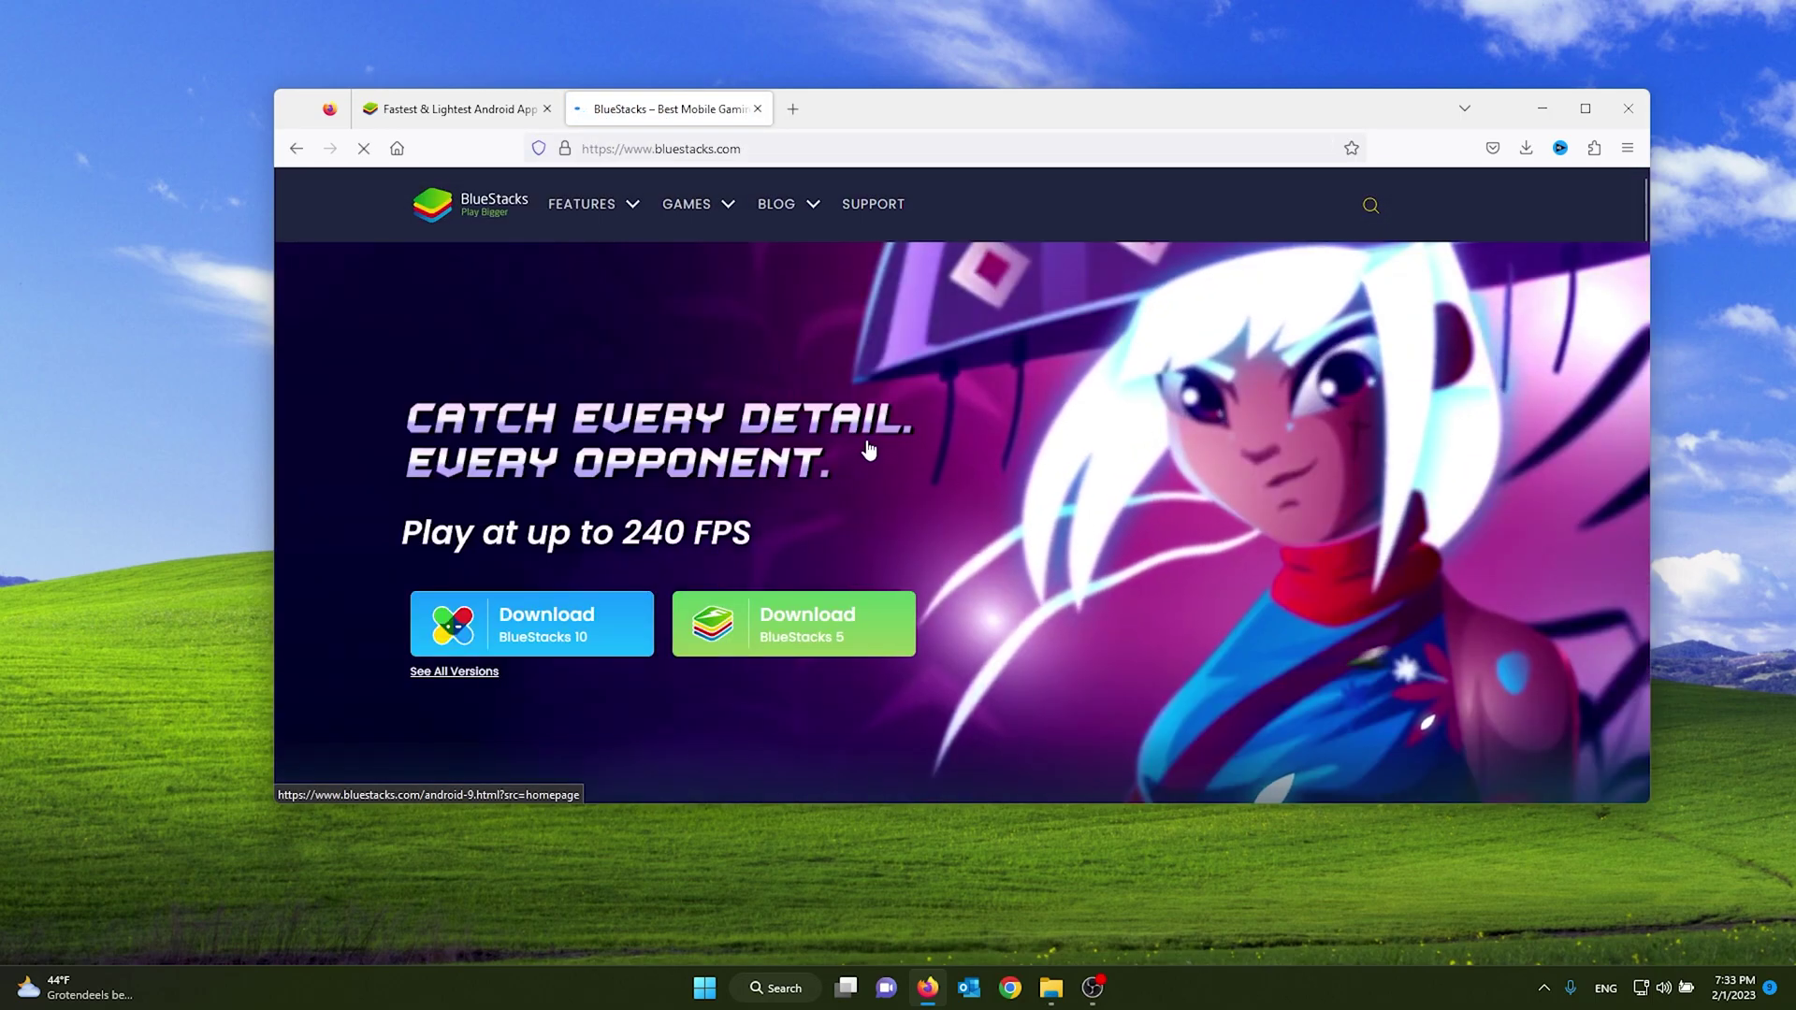
{"action": "left_click", "coordinate": [793, 623]}
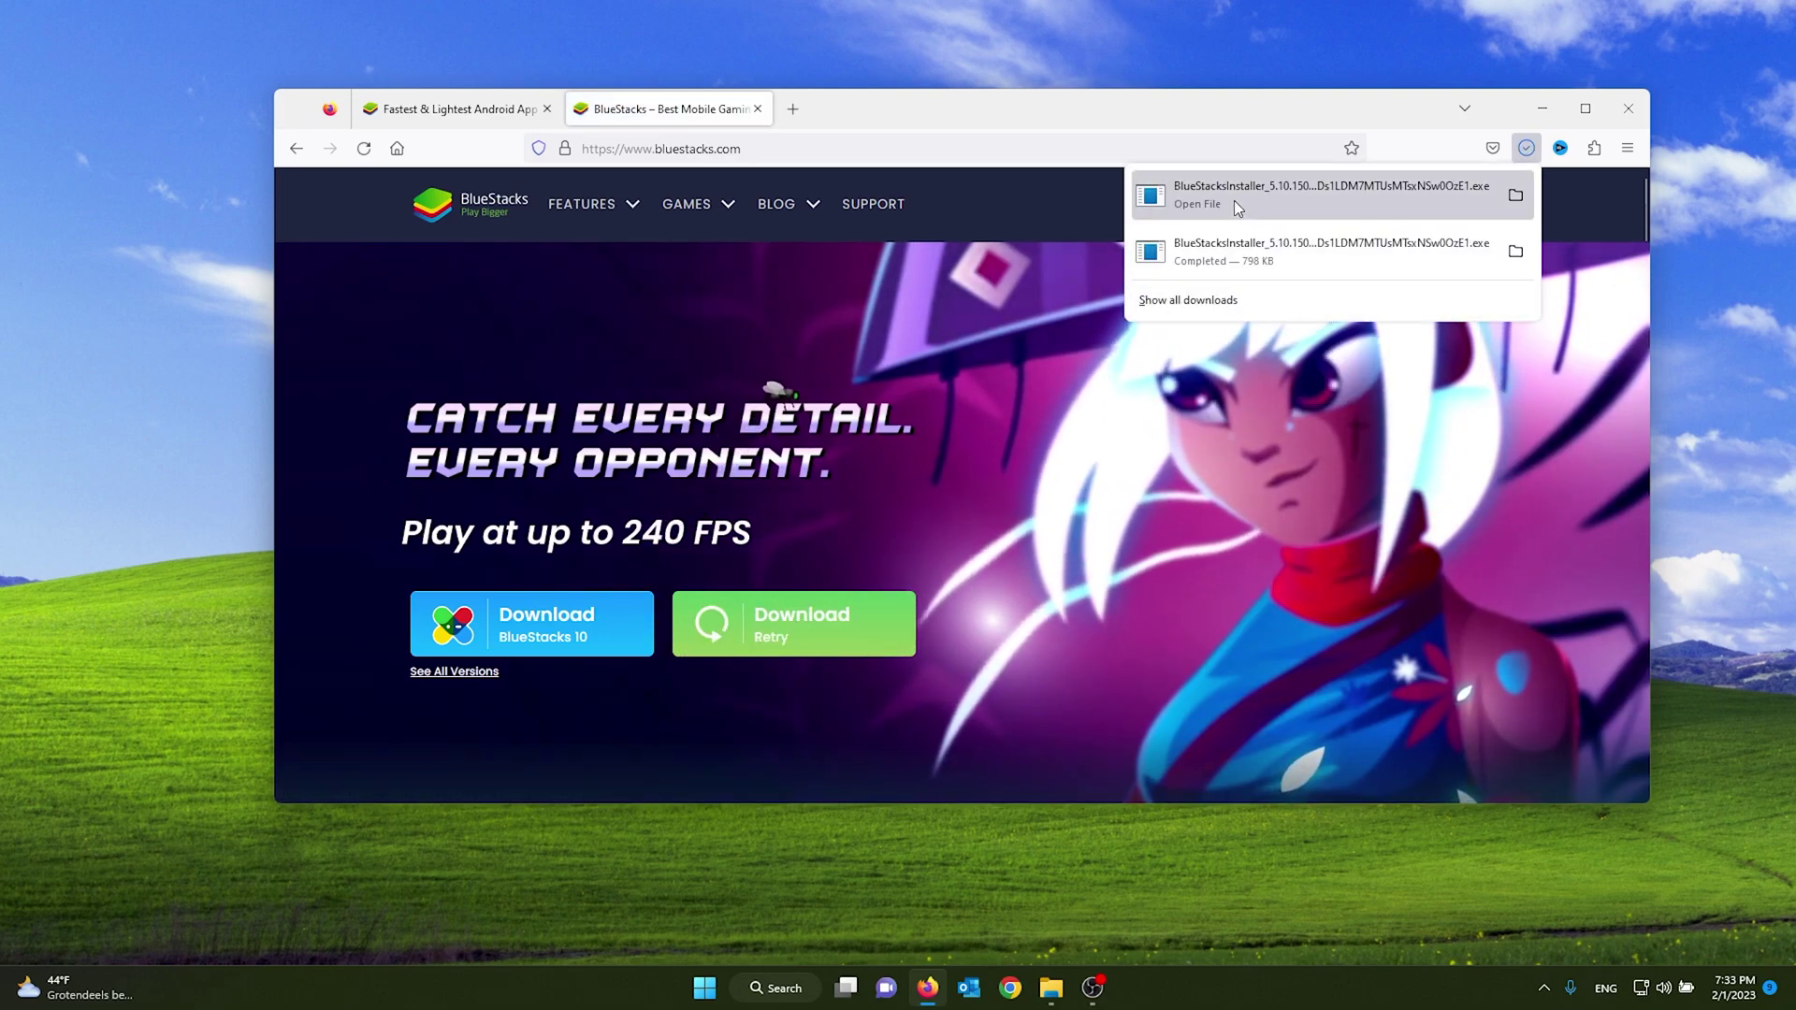
{"action": "left_click", "coordinate": [1233, 200]}
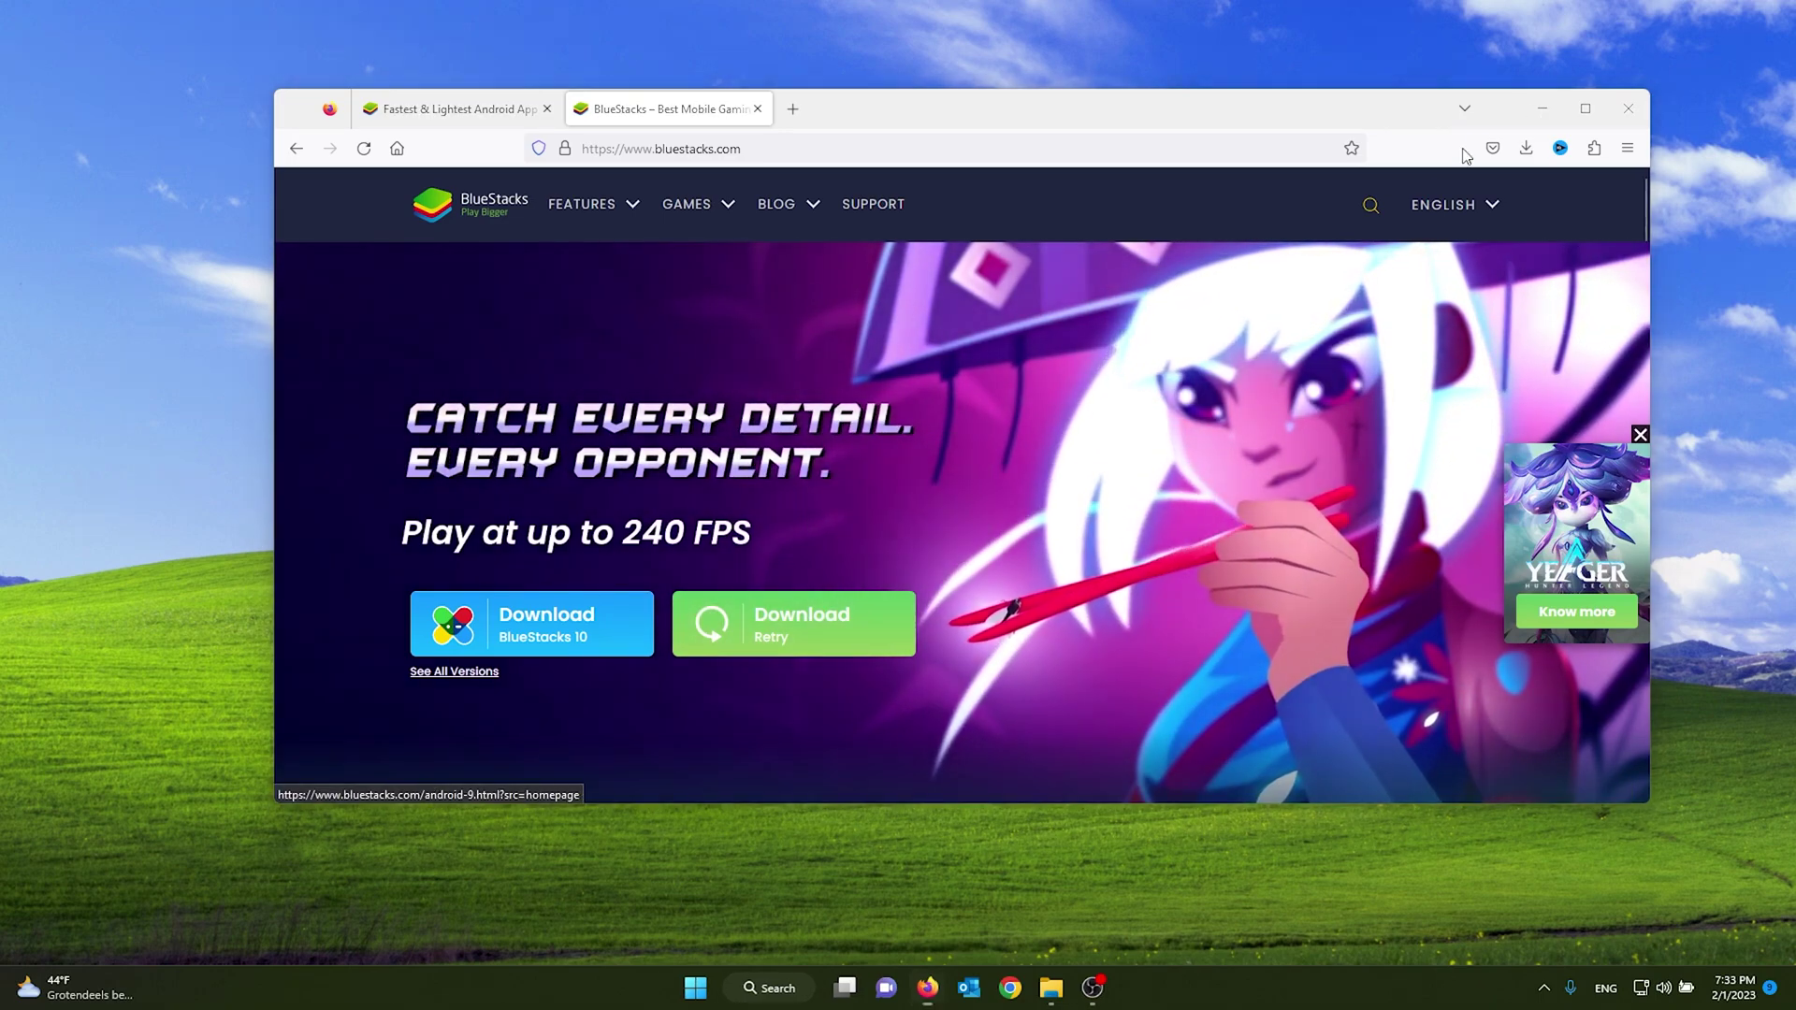
- Minimize Firefox, reposition the BlueStacks launcher and close its update window
{"action": "left_click", "coordinate": [1534, 109]}
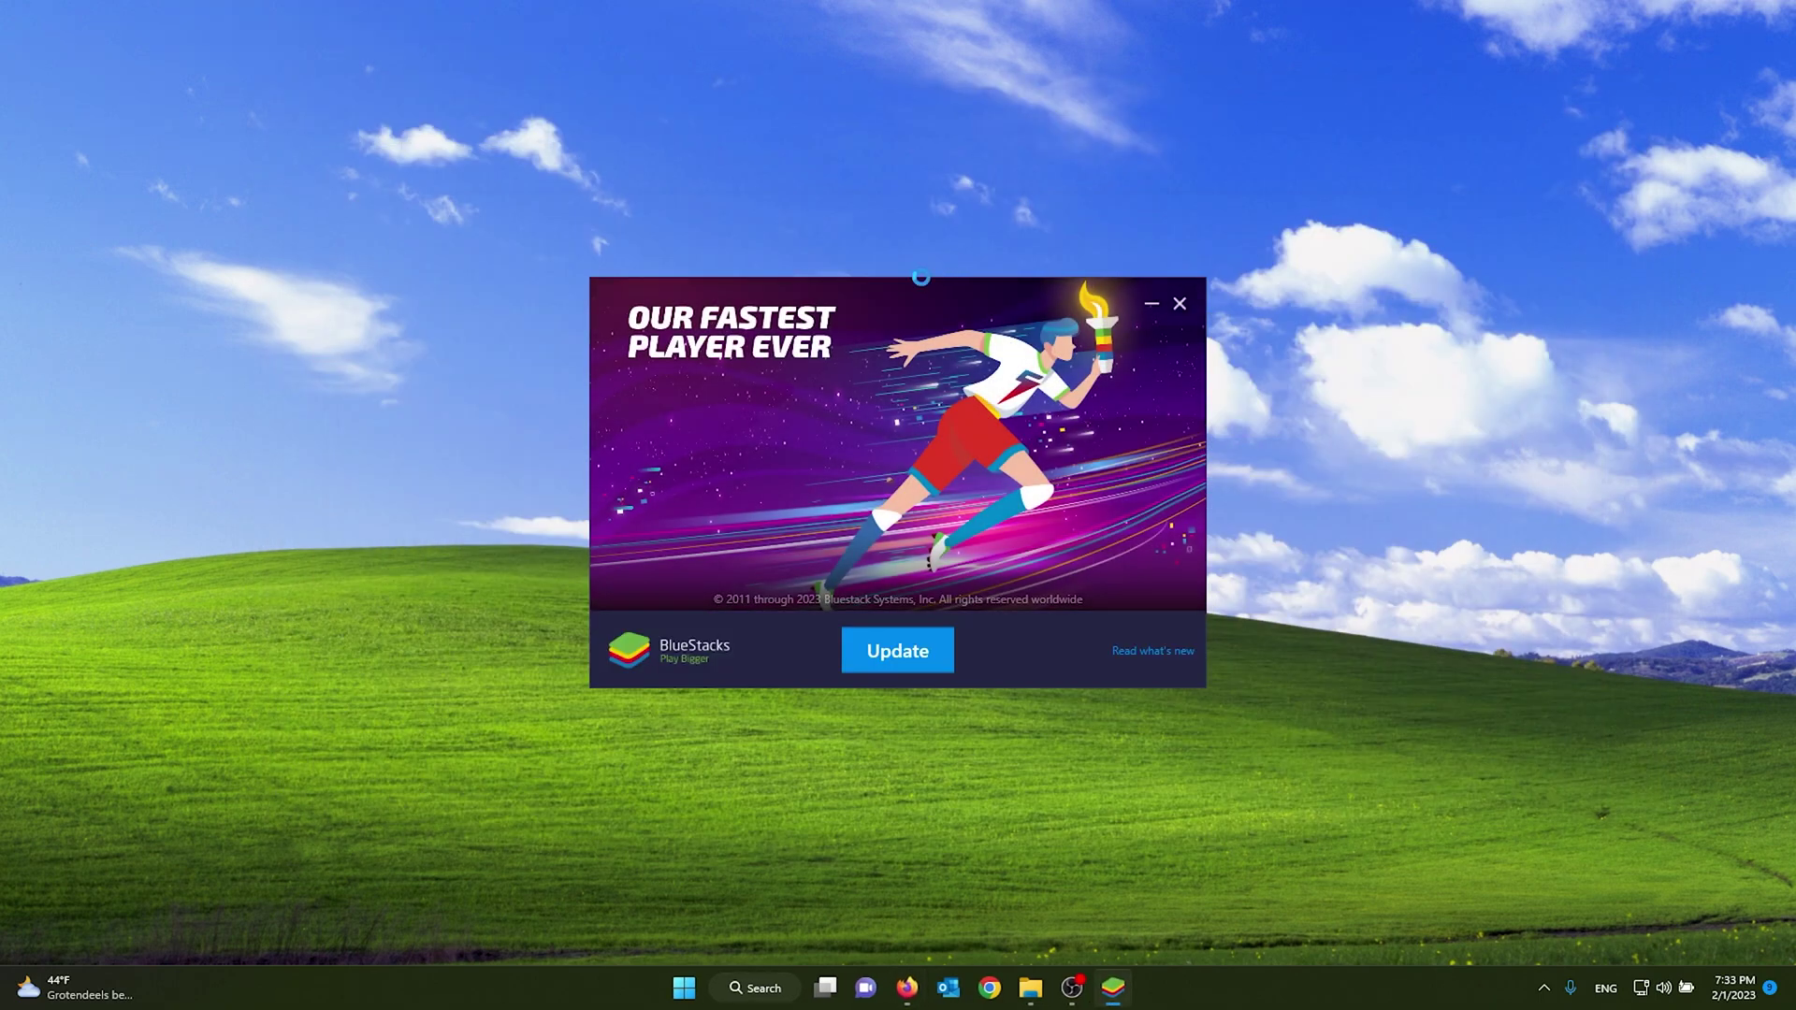
{"action": "mouse_move", "coordinate": [921, 279]}
{"action": "left_mouse_down"}
{"action": "mouse_move", "coordinate": [933, 329]}
{"action": "mouse_move", "coordinate": [919, 302]}
{"action": "left_mouse_up"}
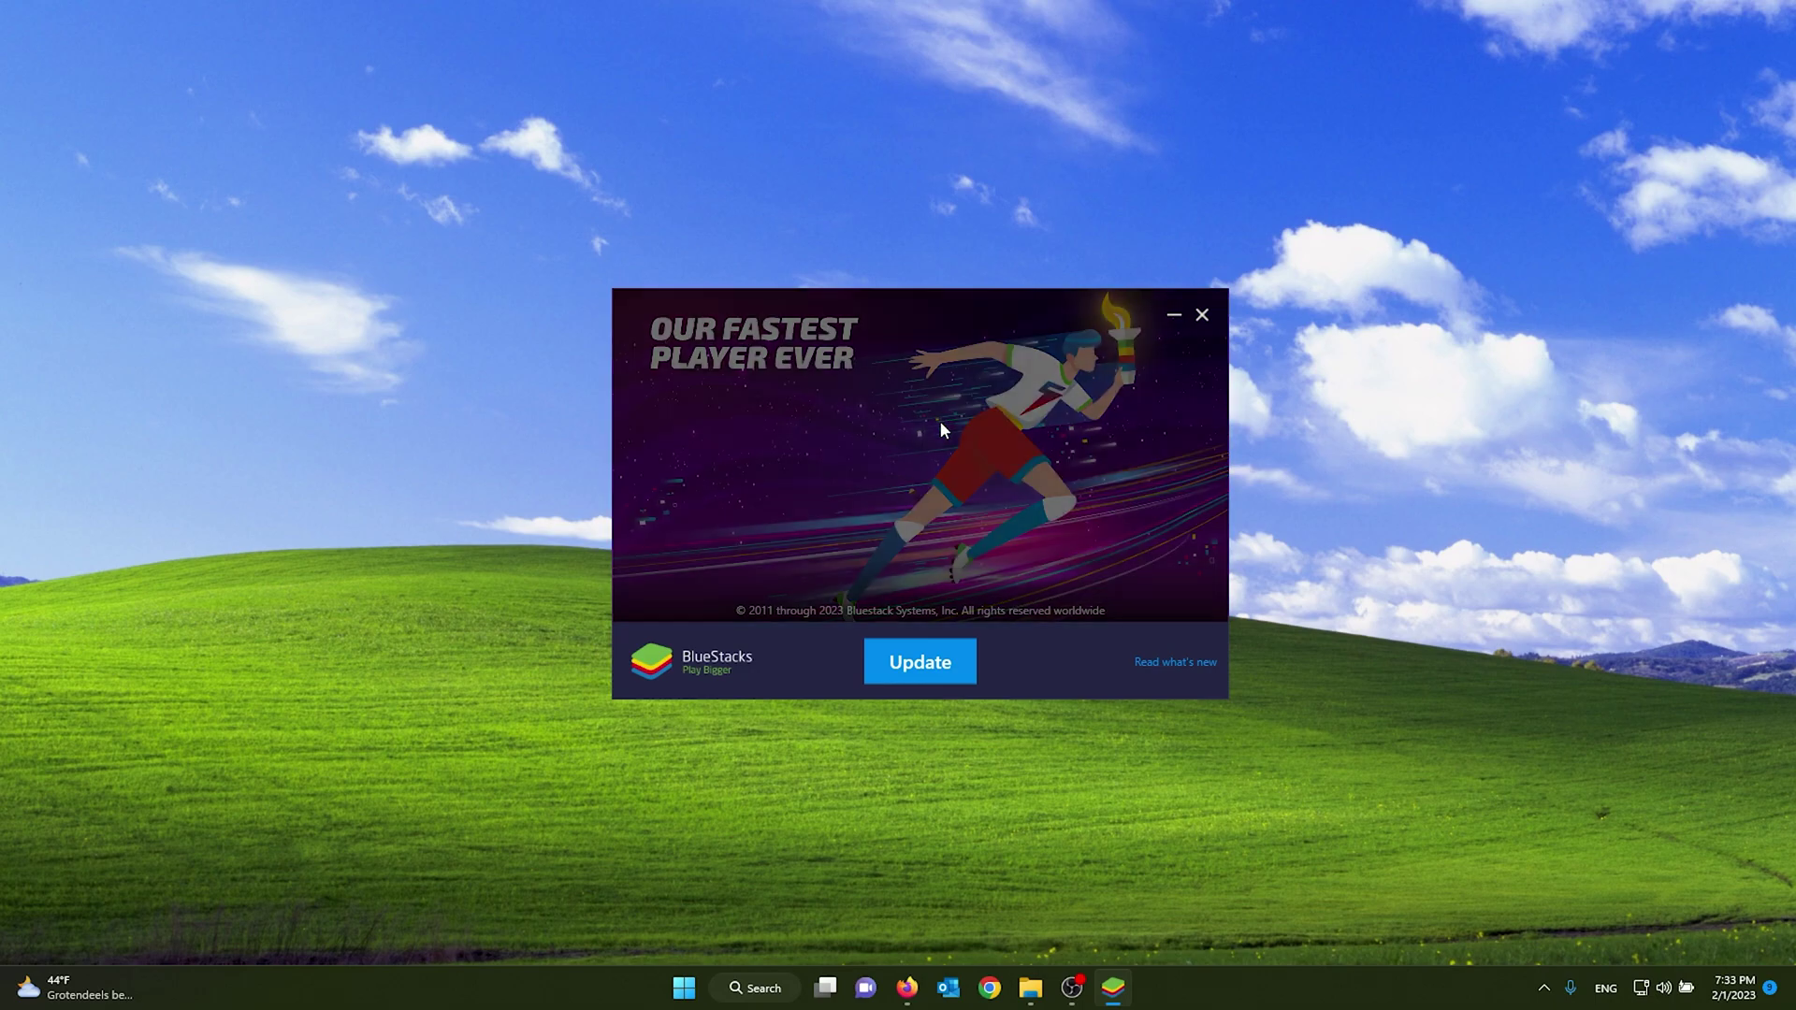
{"action": "mouse_move", "coordinate": [945, 300]}
{"action": "left_mouse_down"}
{"action": "mouse_move", "coordinate": [883, 333]}
{"action": "mouse_move", "coordinate": [906, 349]}
{"action": "left_mouse_up"}
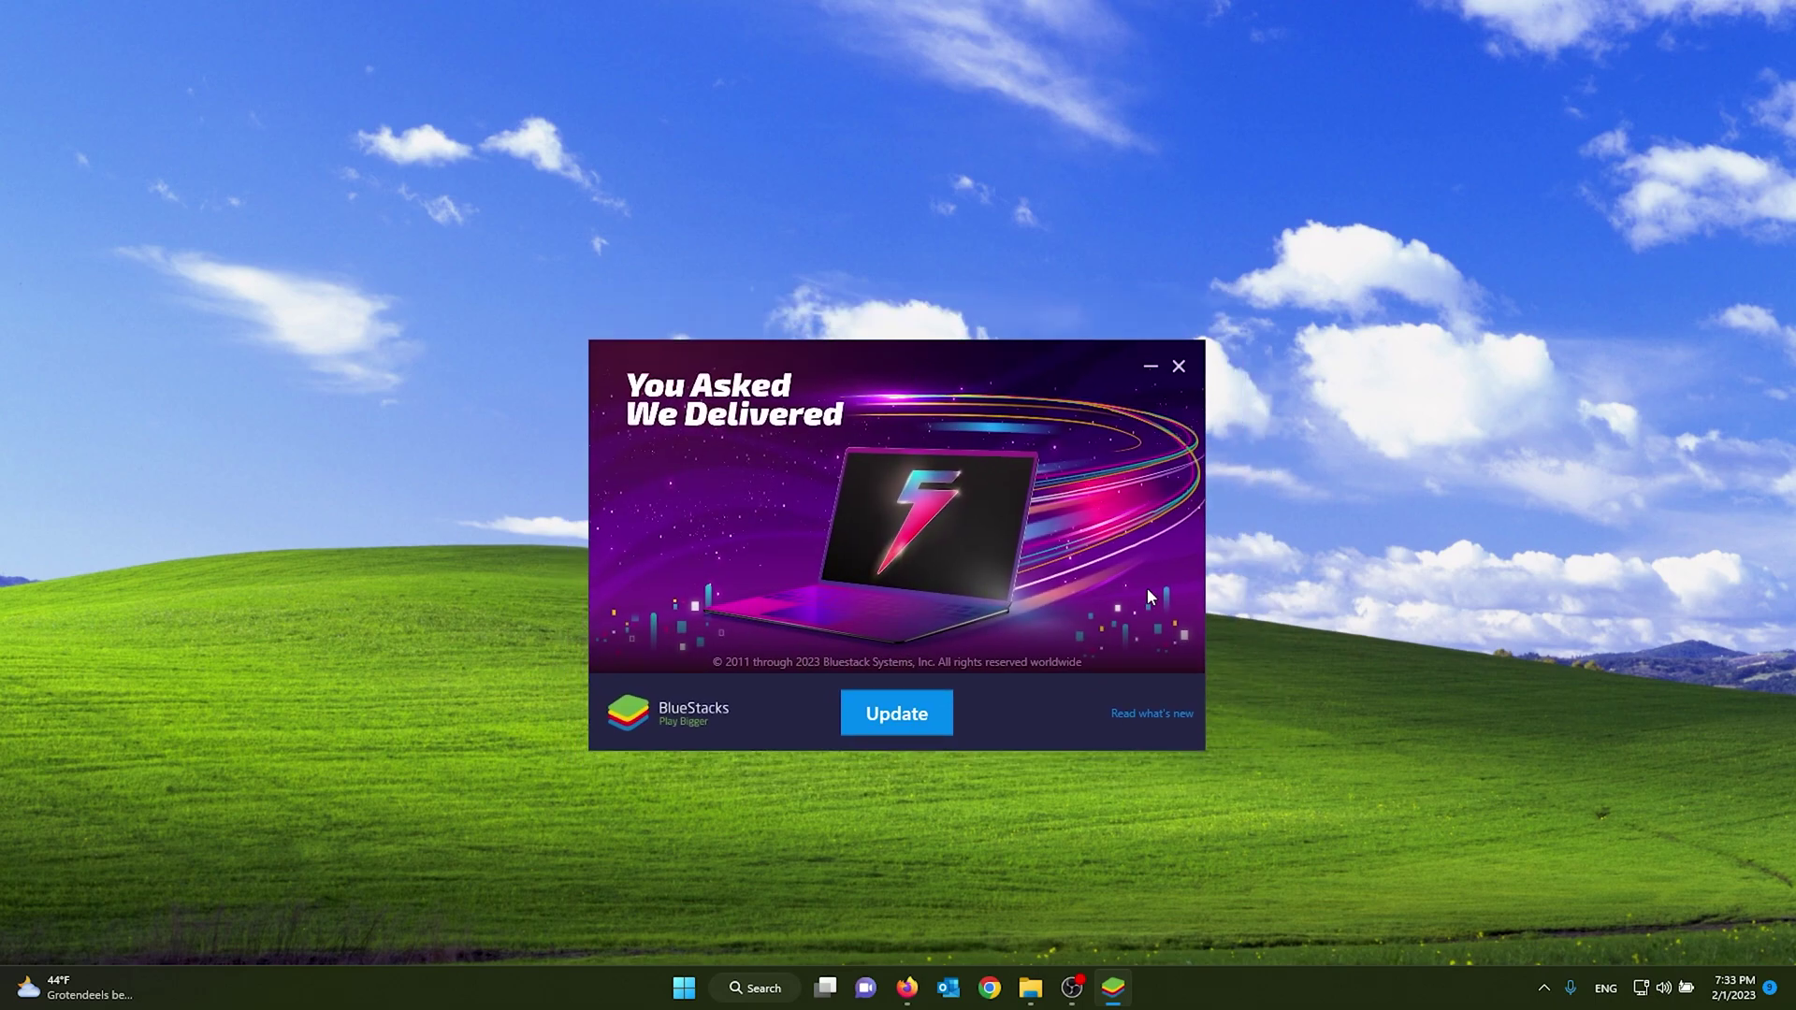
{"action": "left_click", "coordinate": [1177, 367]}
- Launch BlueStacks 5 from its desktop shortcut and reposition the App Player window
{"action": "left_click_drag", "start_coordinate": [1032, 336], "coordinate": [804, 449]}
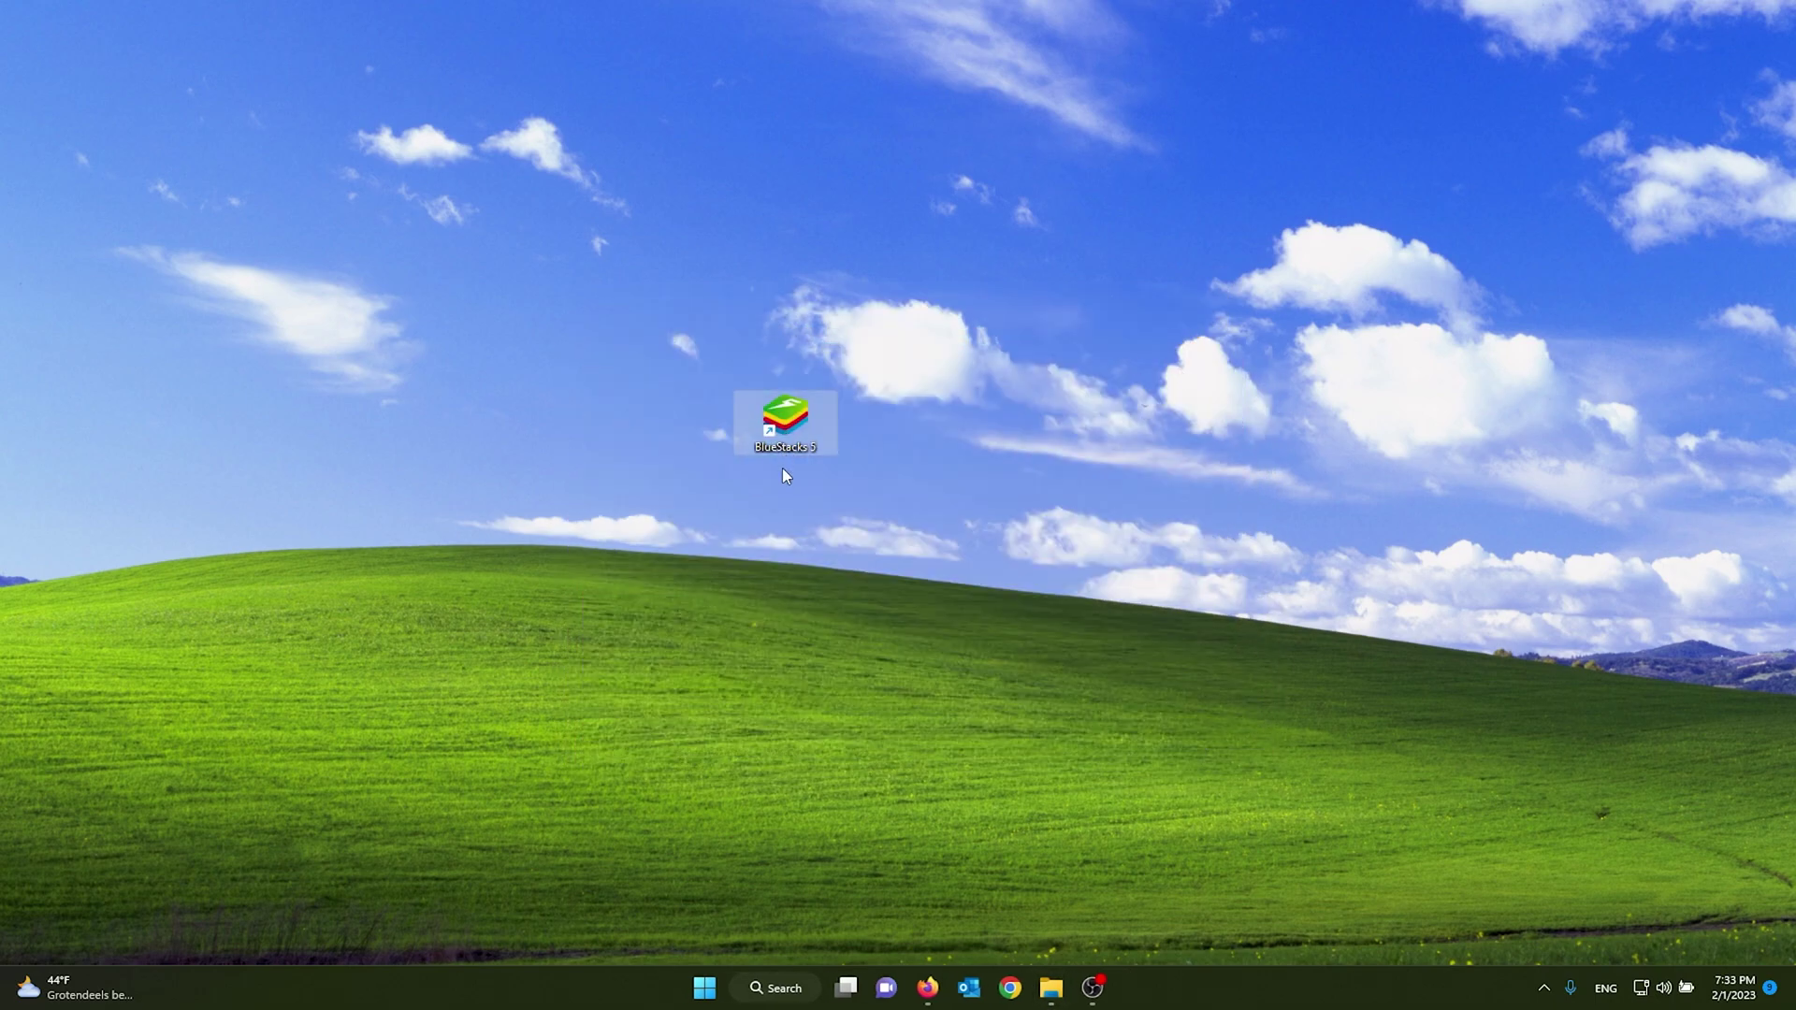
{"action": "key", "text": "Return"}
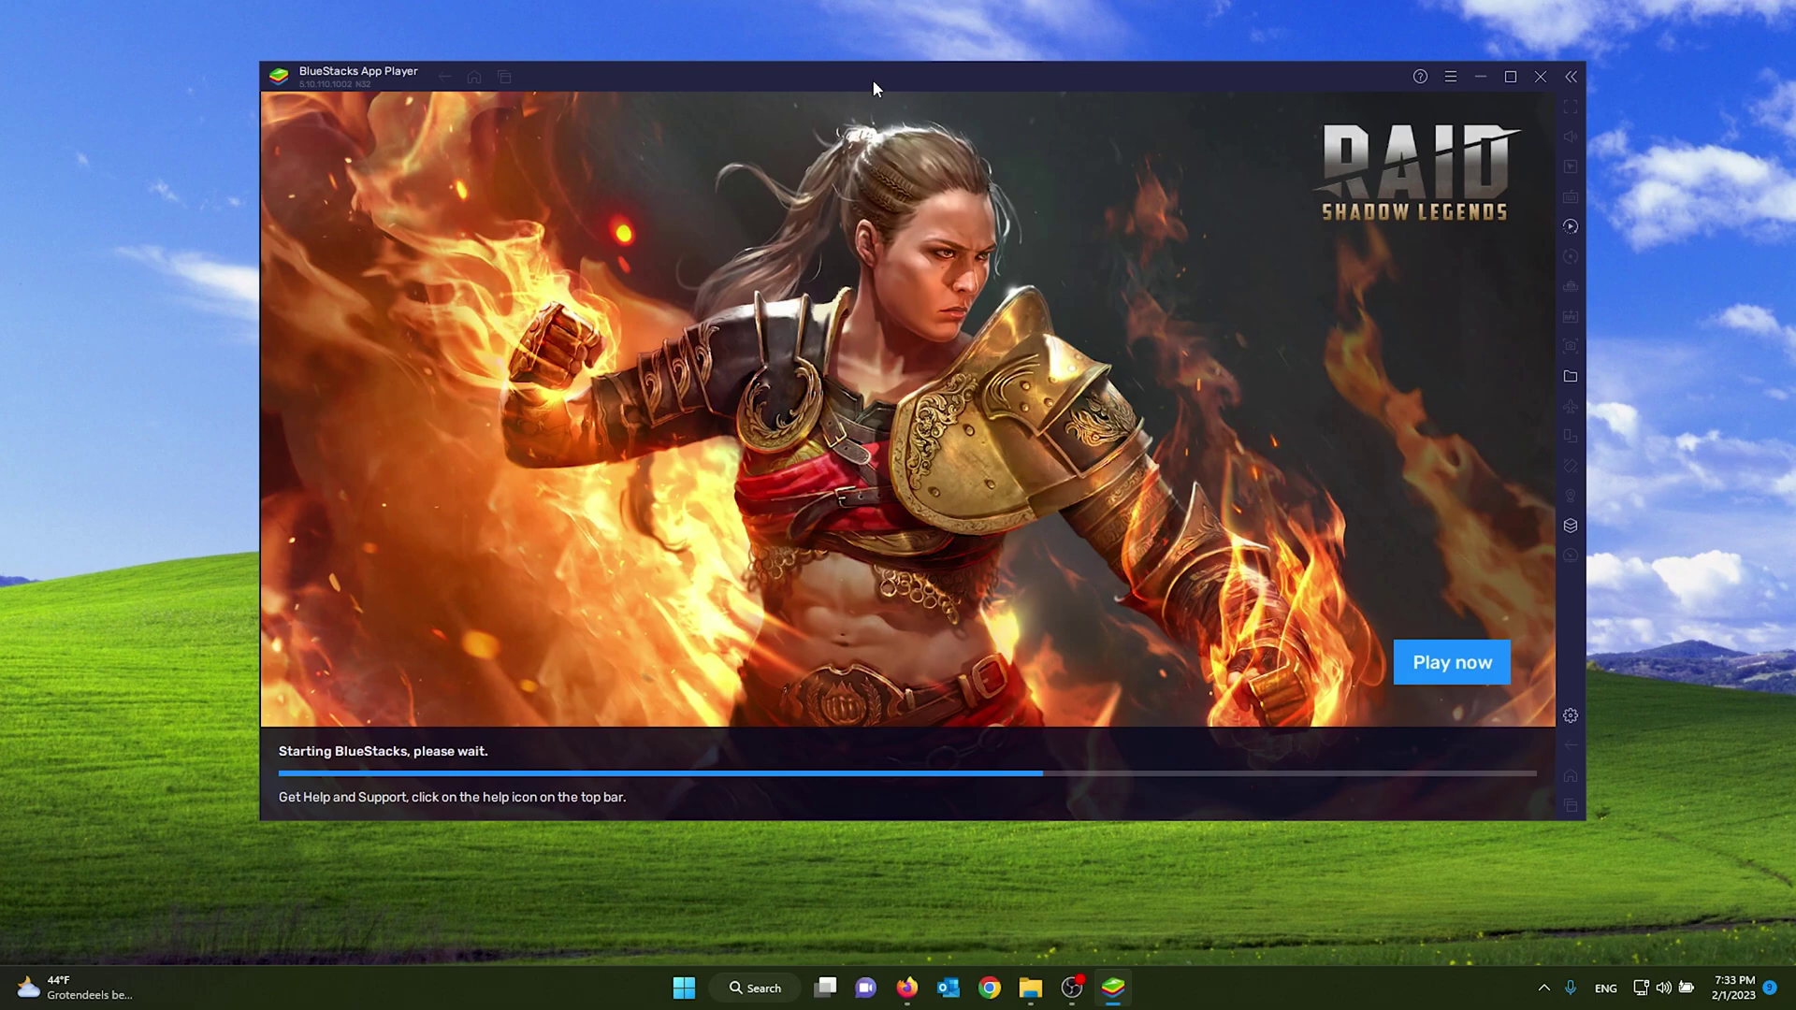
{"action": "left_click_drag", "start_coordinate": [873, 81], "coordinate": [850, 110]}
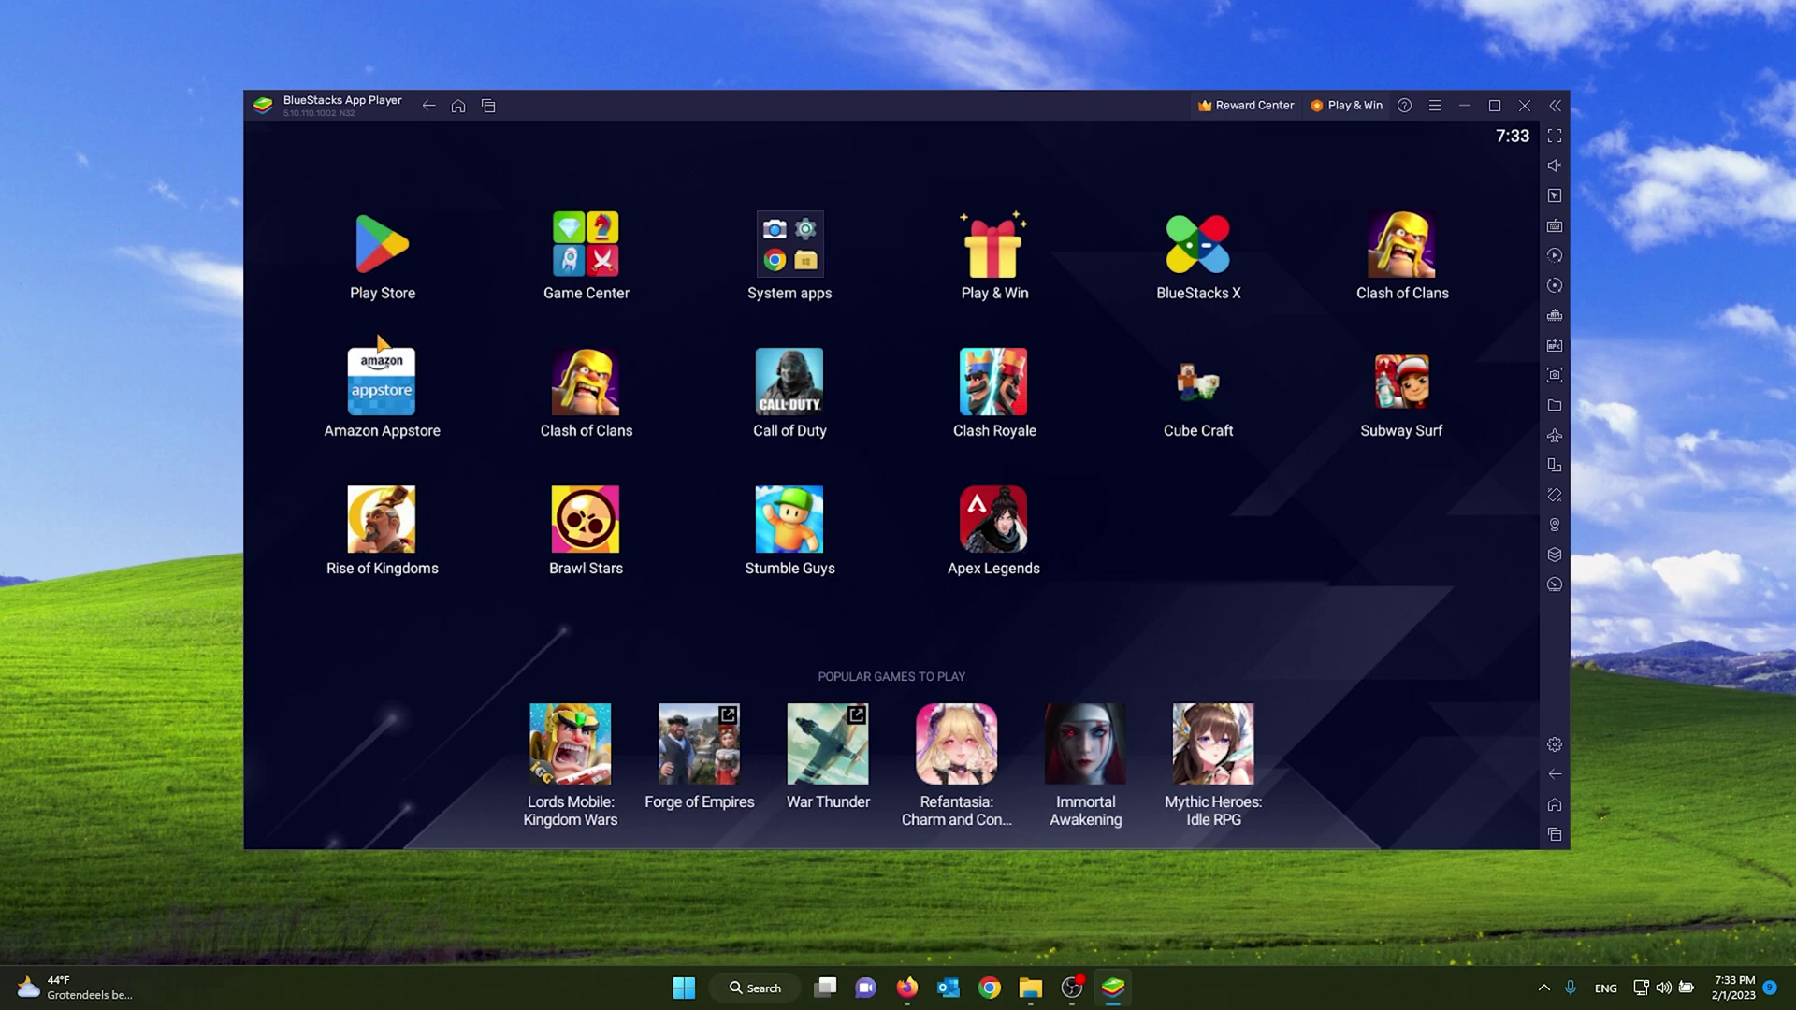
- Open the Google Play Store and search for 'pubg'
{"action": "left_click", "coordinate": [386, 261]}
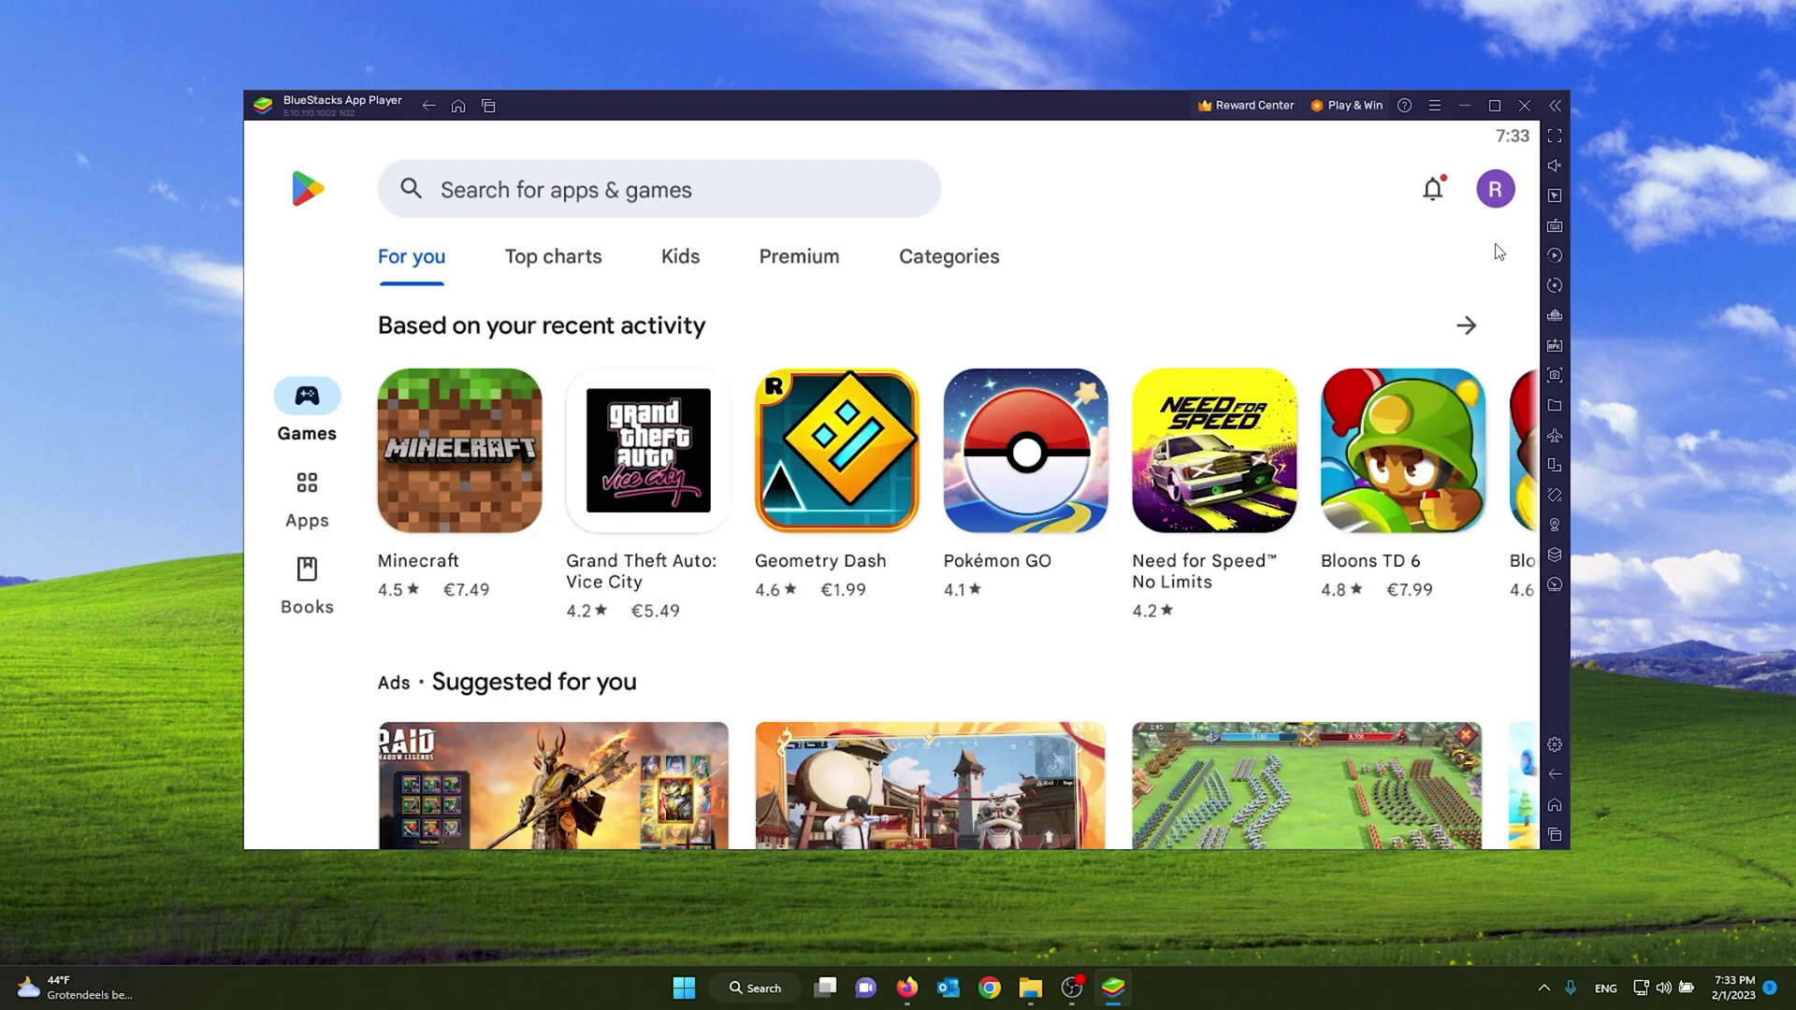
{"action": "left_click", "coordinate": [710, 194]}
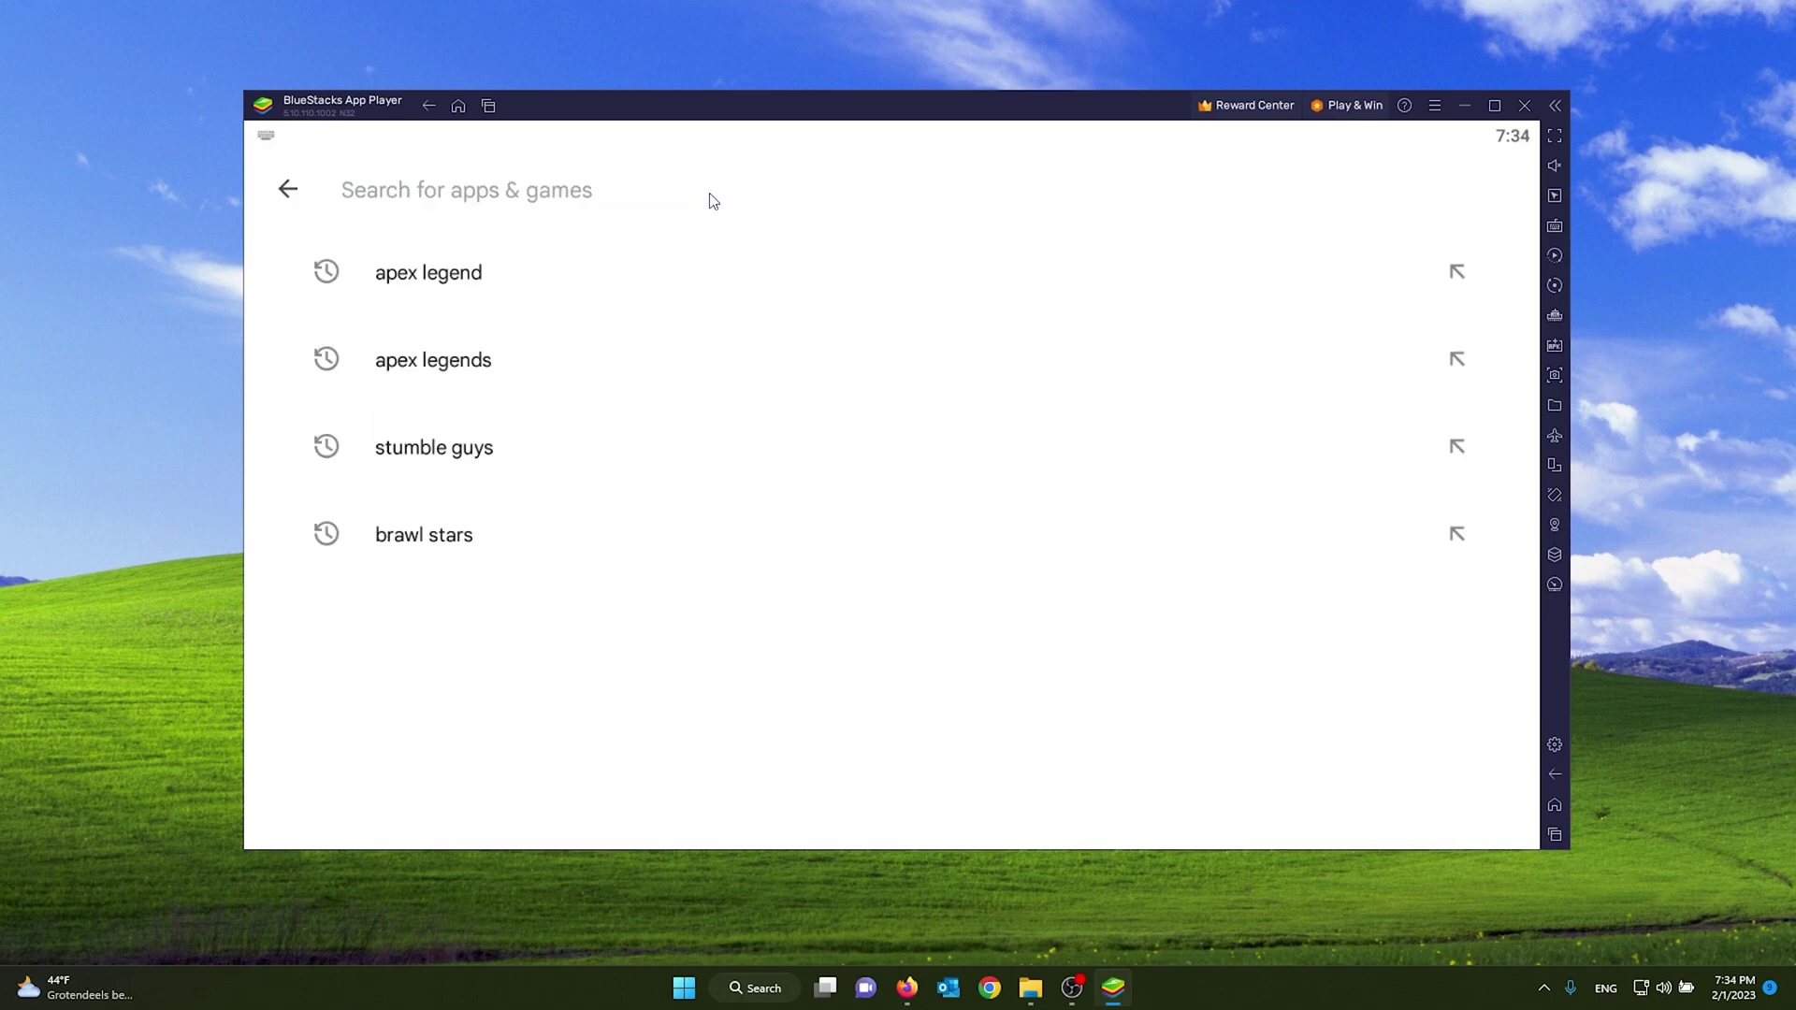
{"action": "type", "text": "pubg"}
{"action": "key", "text": "Return"}
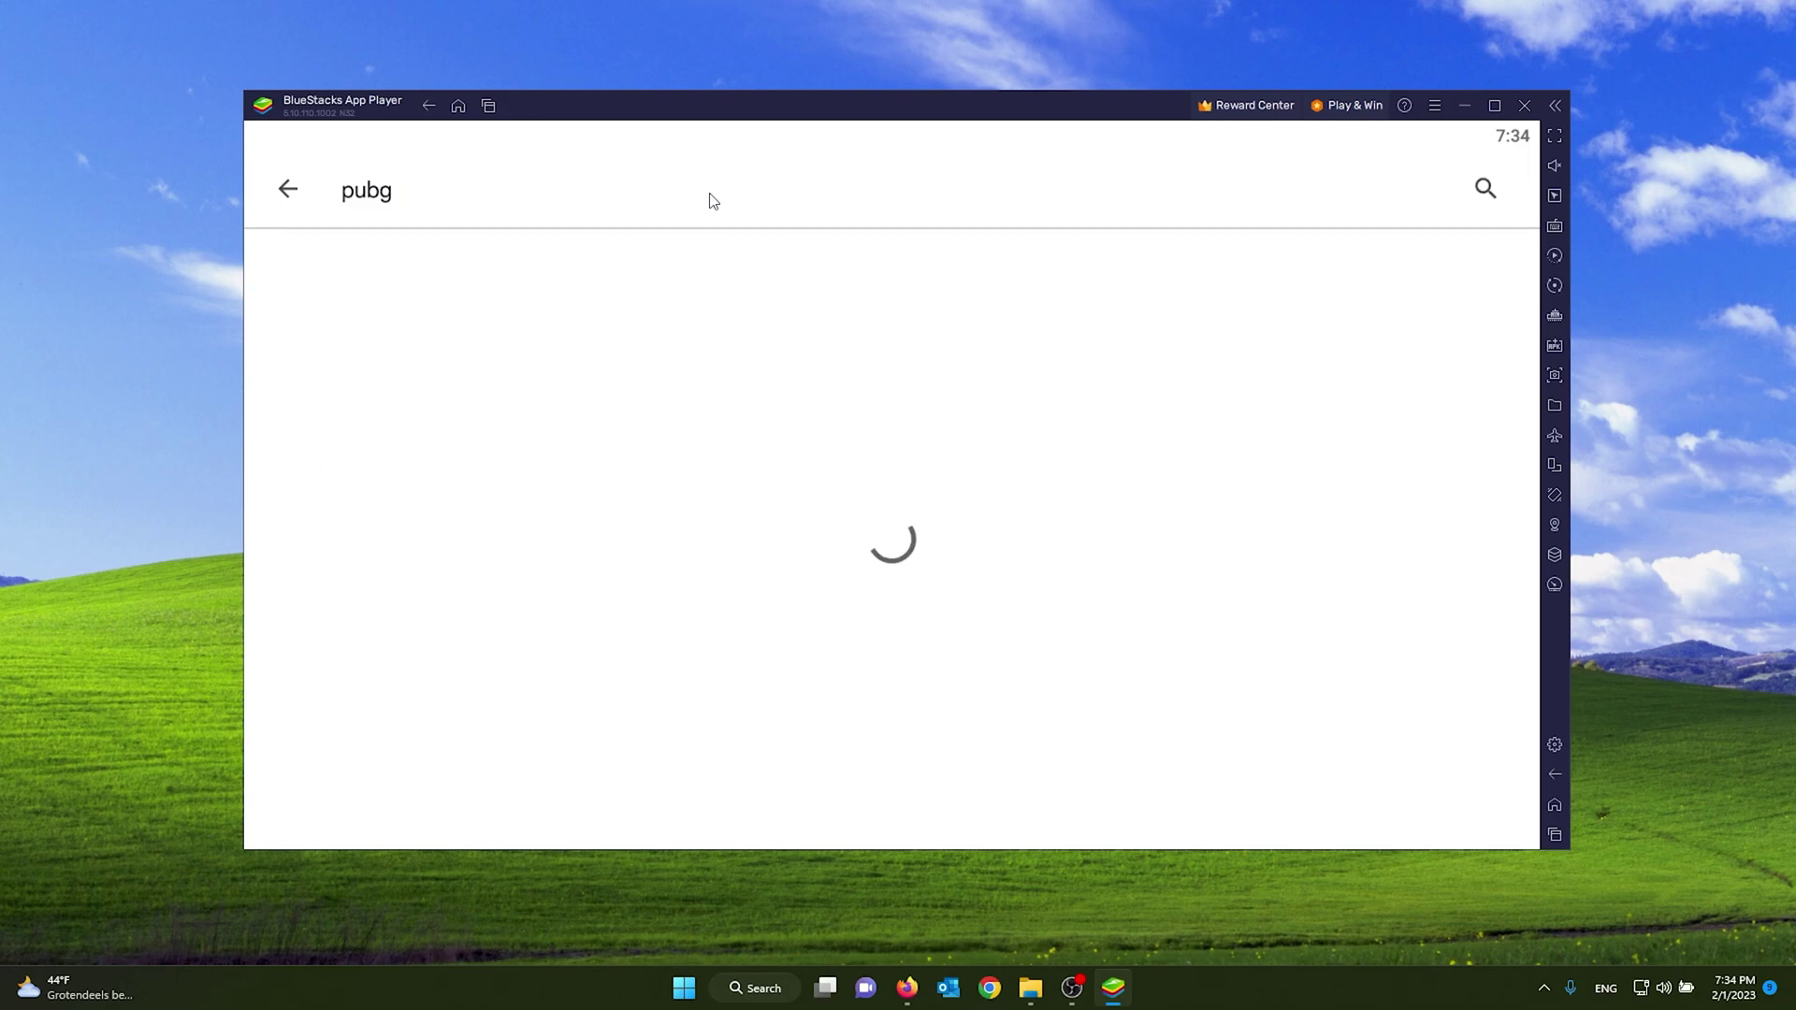
{"action": "scroll", "coordinate": [552, 631], "scroll_direction": "down", "scroll_amount": 3}
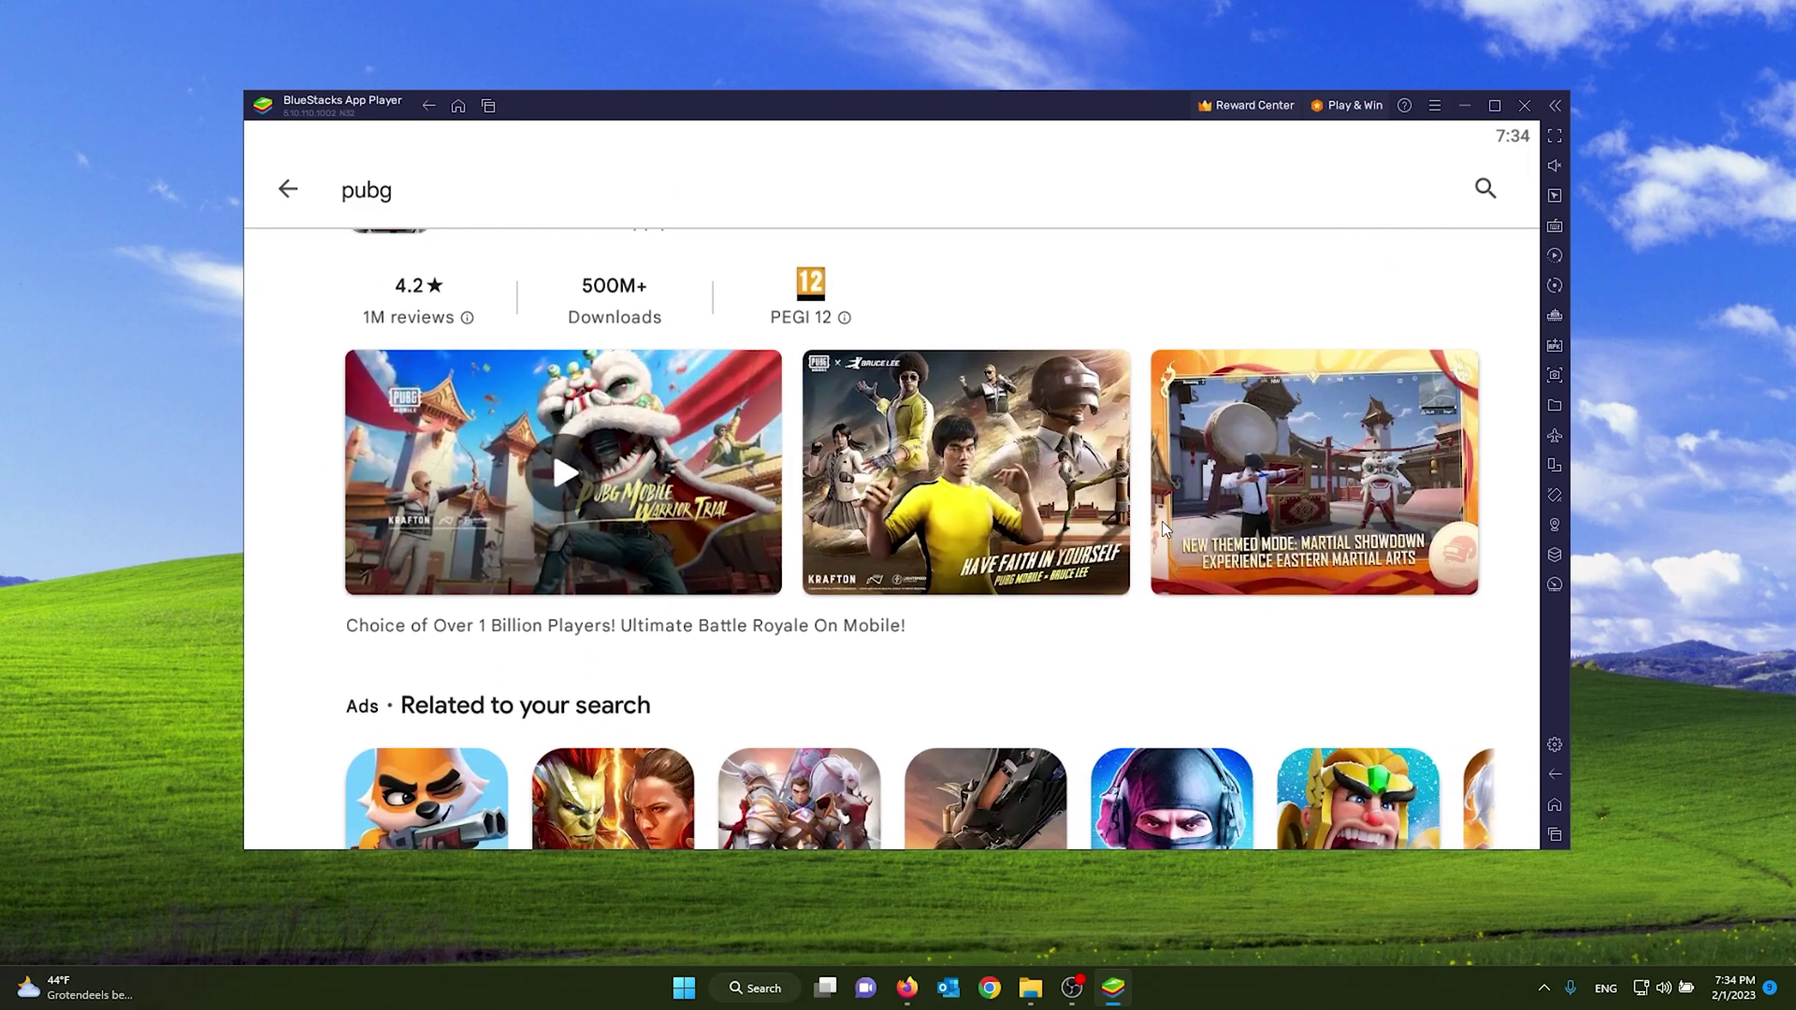
{"action": "scroll", "coordinate": [551, 447], "scroll_direction": "right", "scroll_amount": 3}
{"action": "scroll", "coordinate": [1352, 411], "scroll_direction": "up", "scroll_amount": 3}
- Install PUBG MOBILE and wait through the results while it downloads to the Installing stage
{"action": "left_click", "coordinate": [1354, 386]}
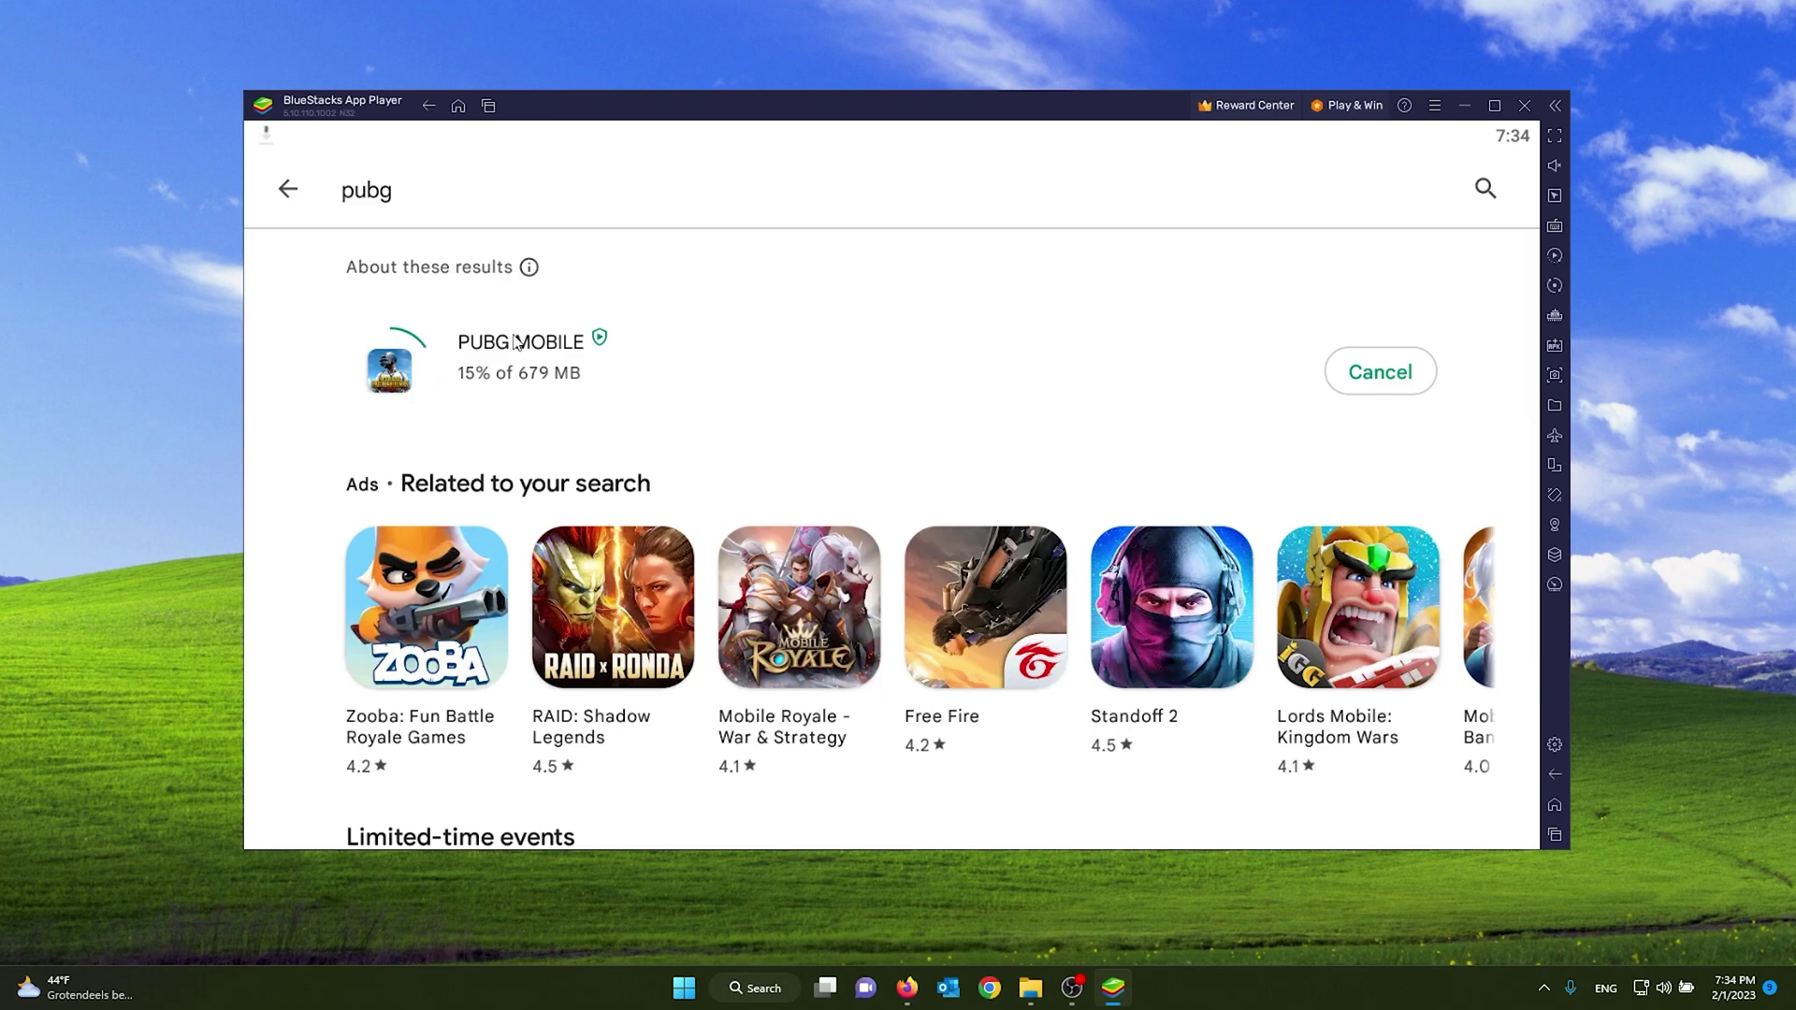
{"action": "scroll", "coordinate": [517, 381], "scroll_direction": "down", "scroll_amount": 3}
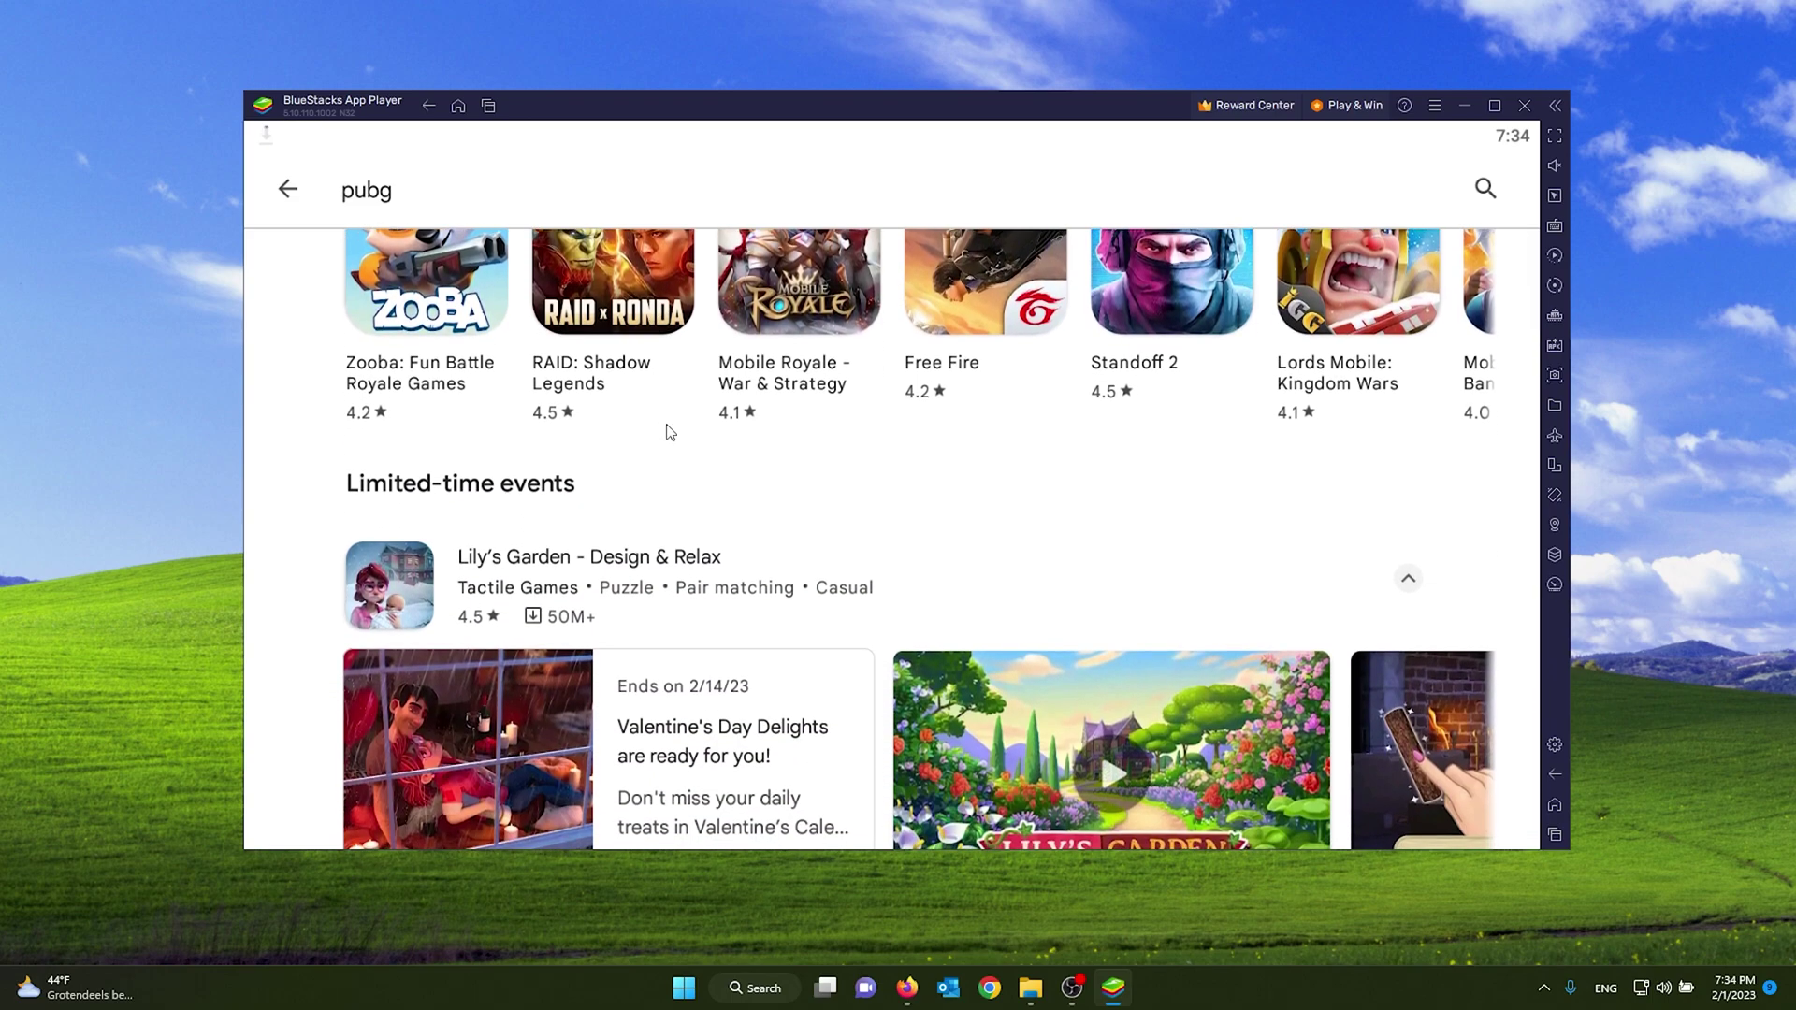
{"action": "scroll", "coordinate": [1171, 559], "scroll_direction": "right", "scroll_amount": 10}
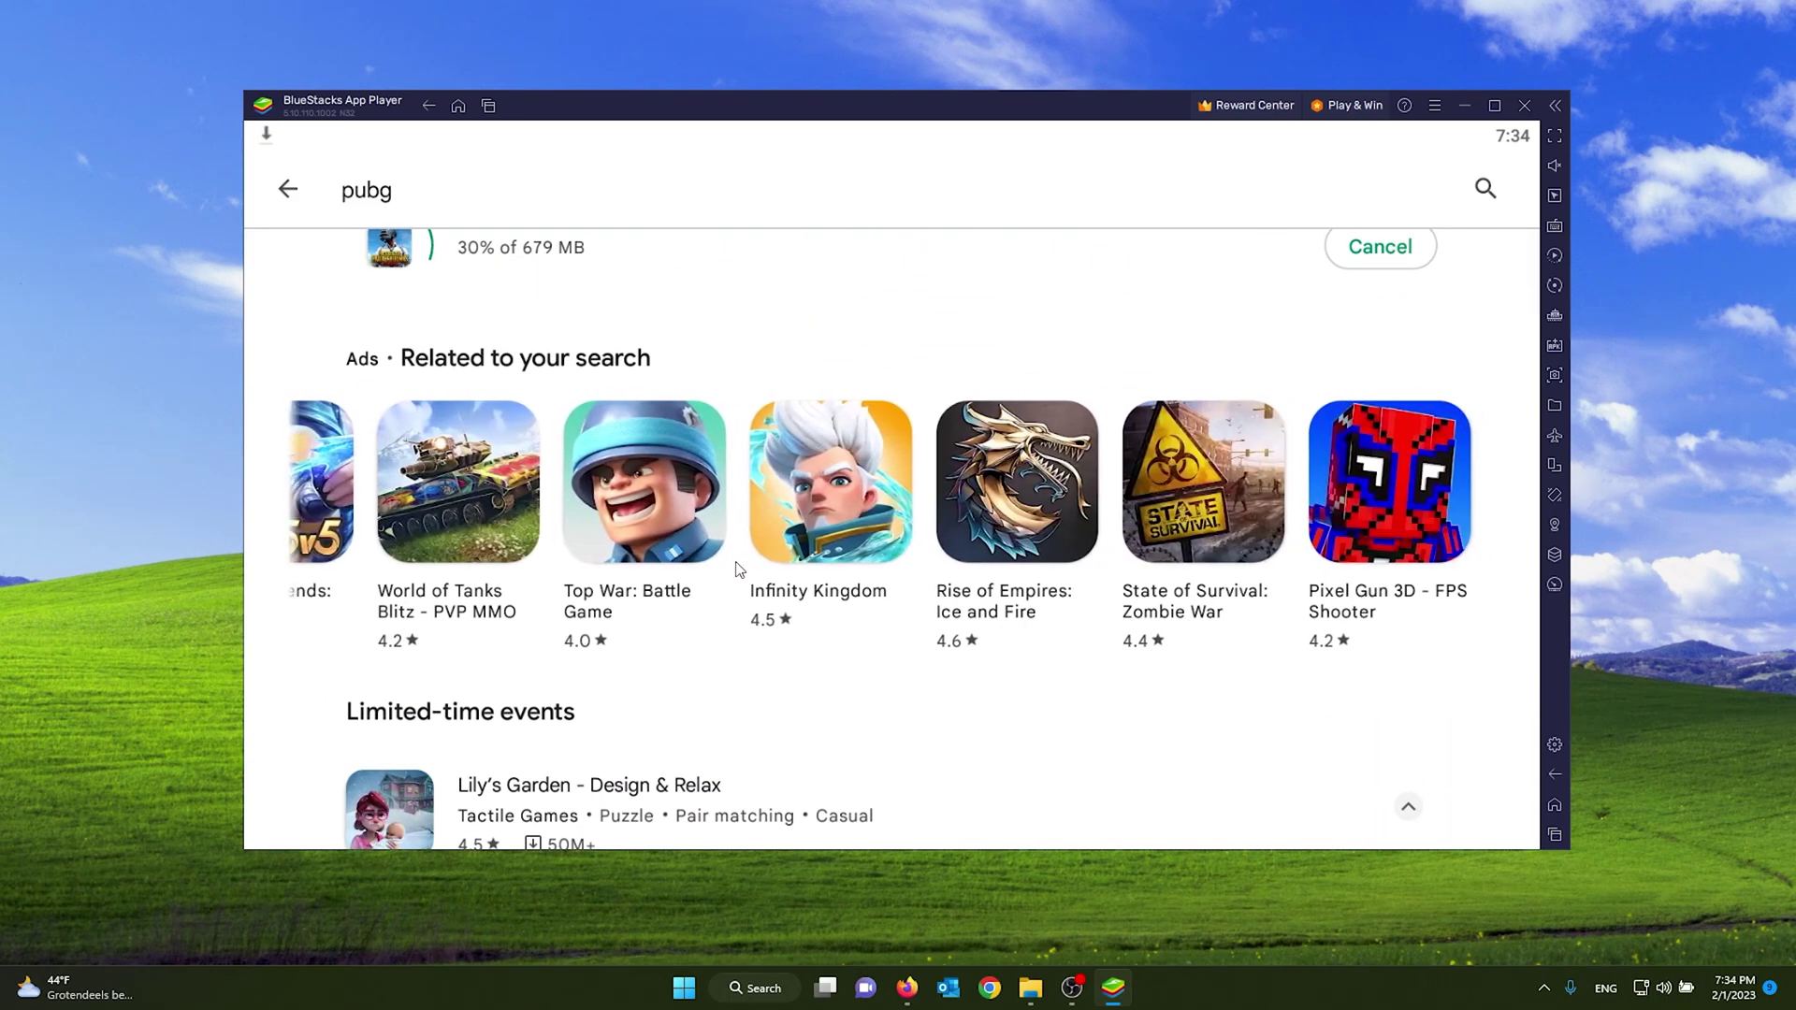
{"action": "scroll", "coordinate": [791, 548], "scroll_direction": "down", "scroll_amount": 10}
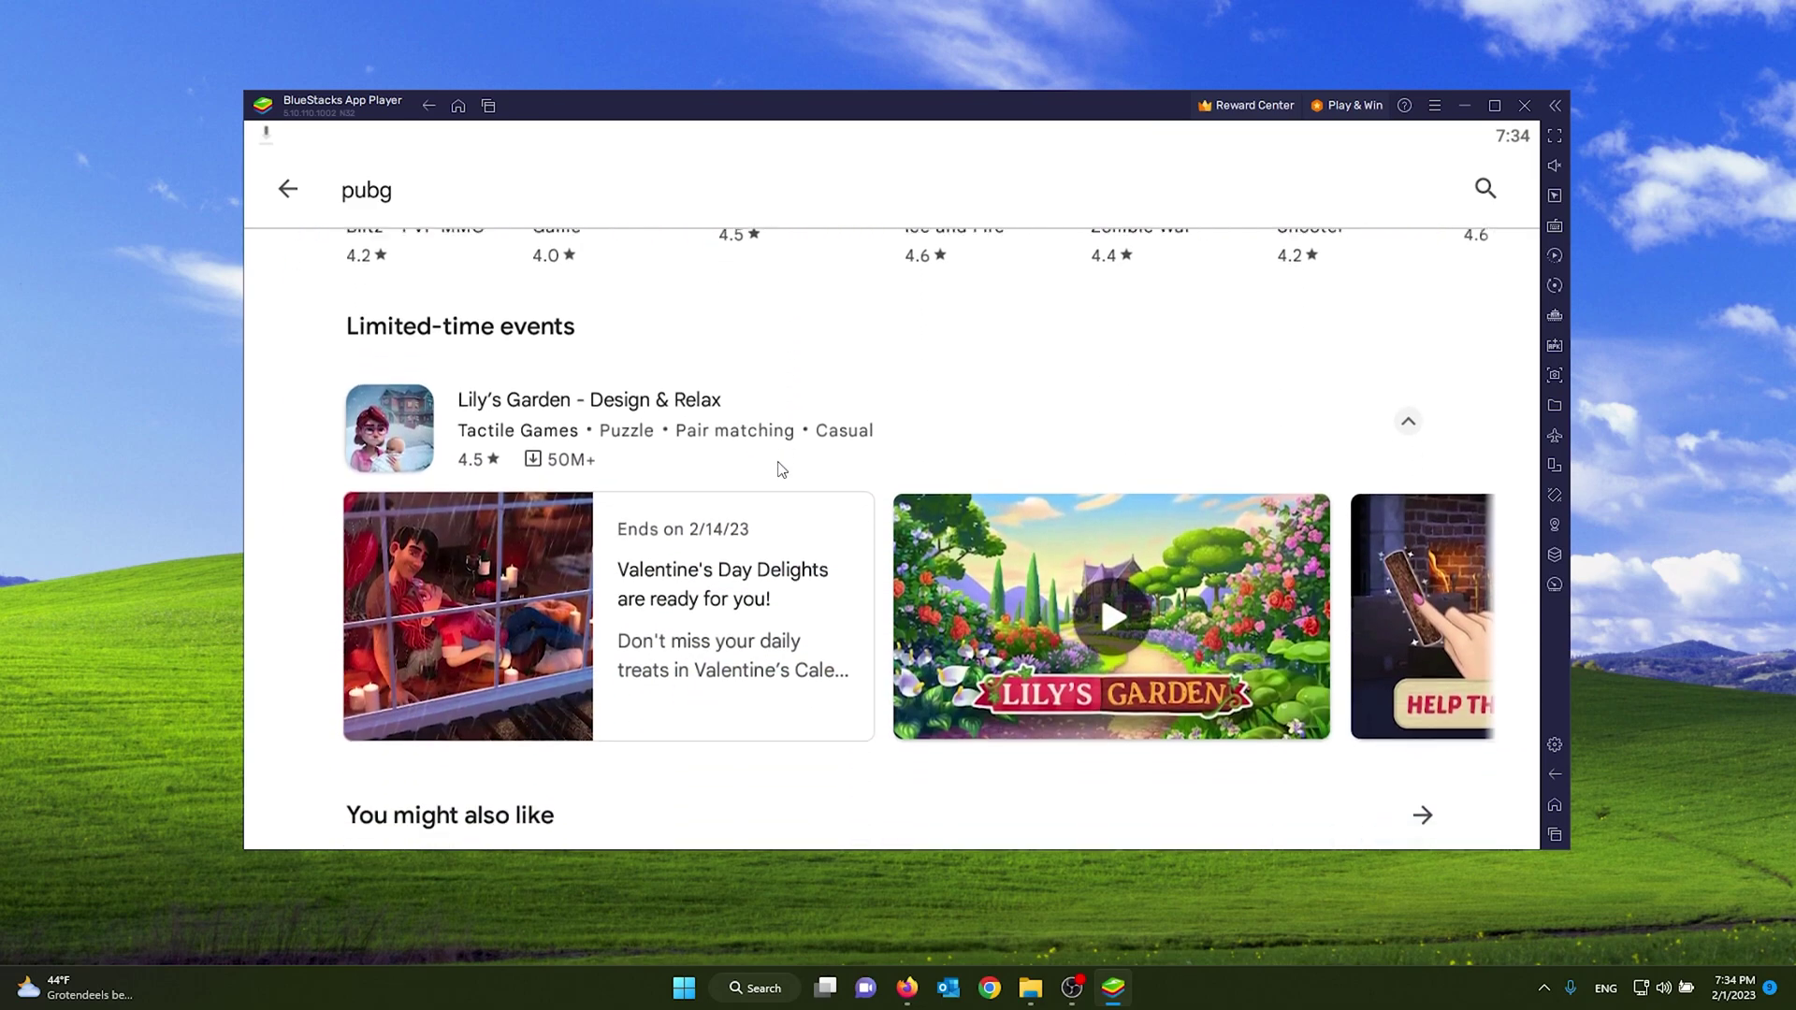
{"action": "scroll", "coordinate": [788, 468], "scroll_direction": "down", "scroll_amount": 5}
{"action": "scroll", "coordinate": [804, 497], "scroll_direction": "up", "scroll_amount": 10}
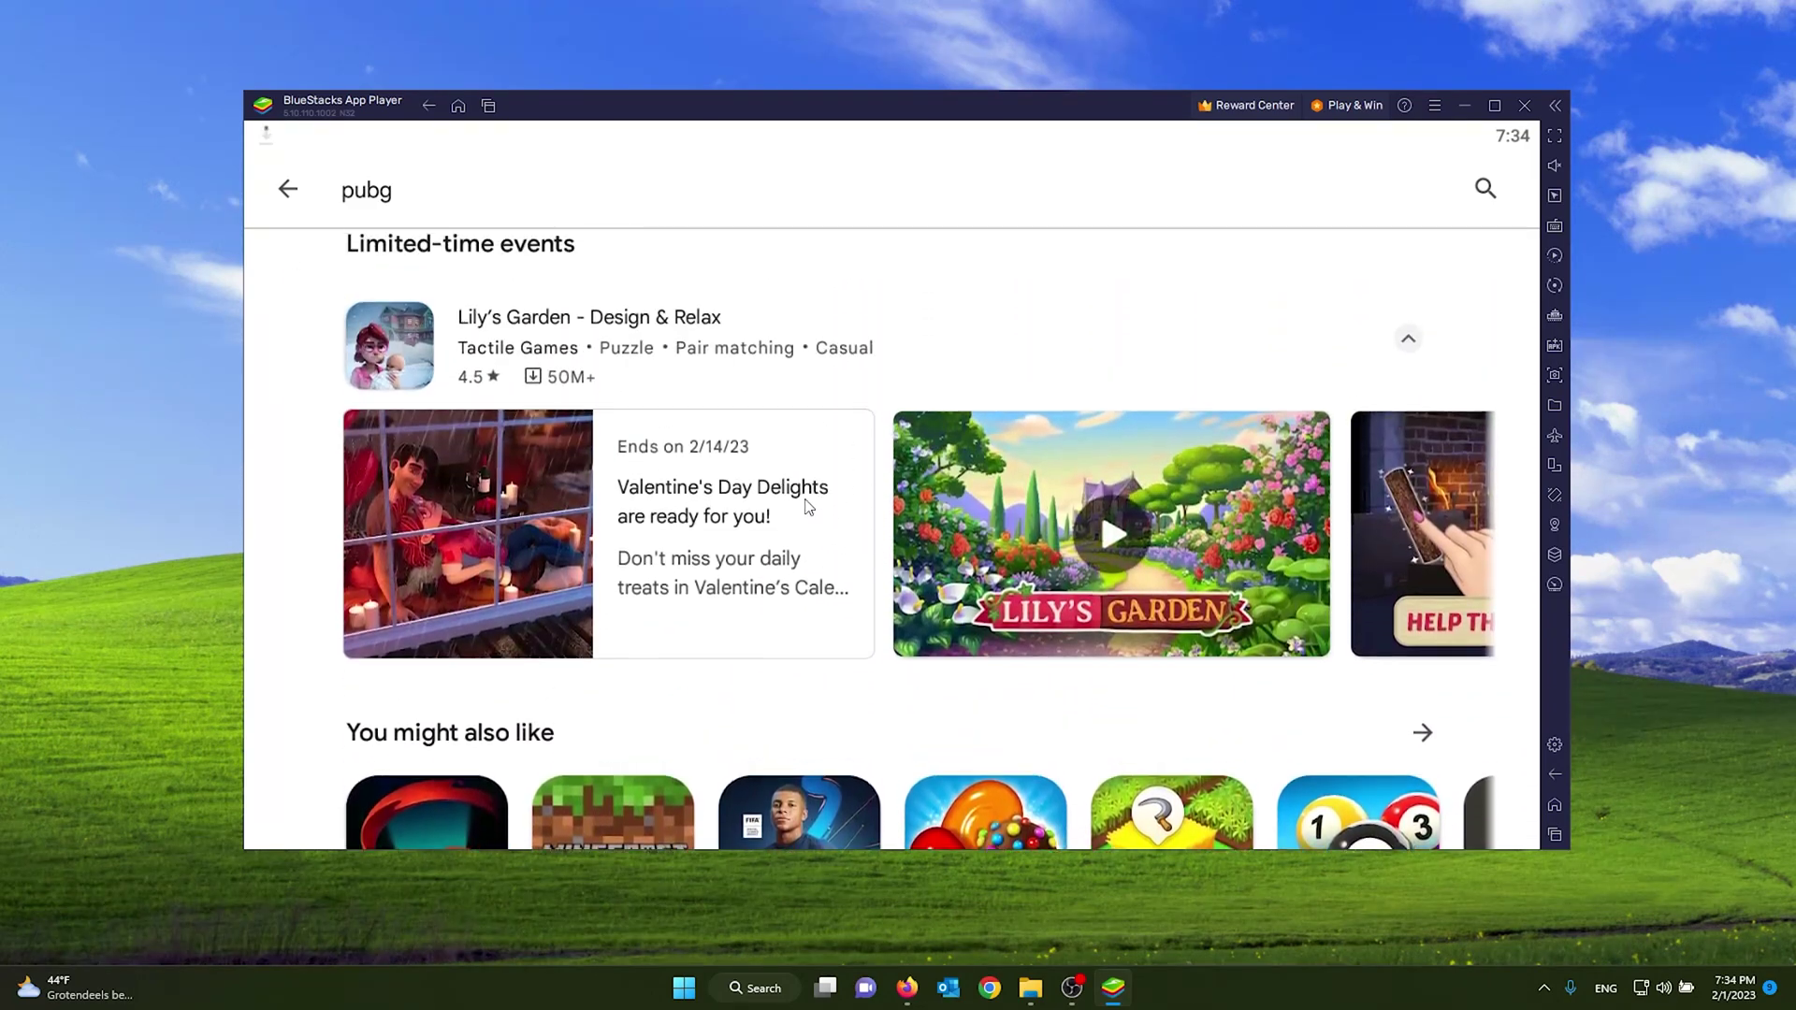
{"action": "scroll", "coordinate": [809, 507], "scroll_direction": "up", "scroll_amount": 3}
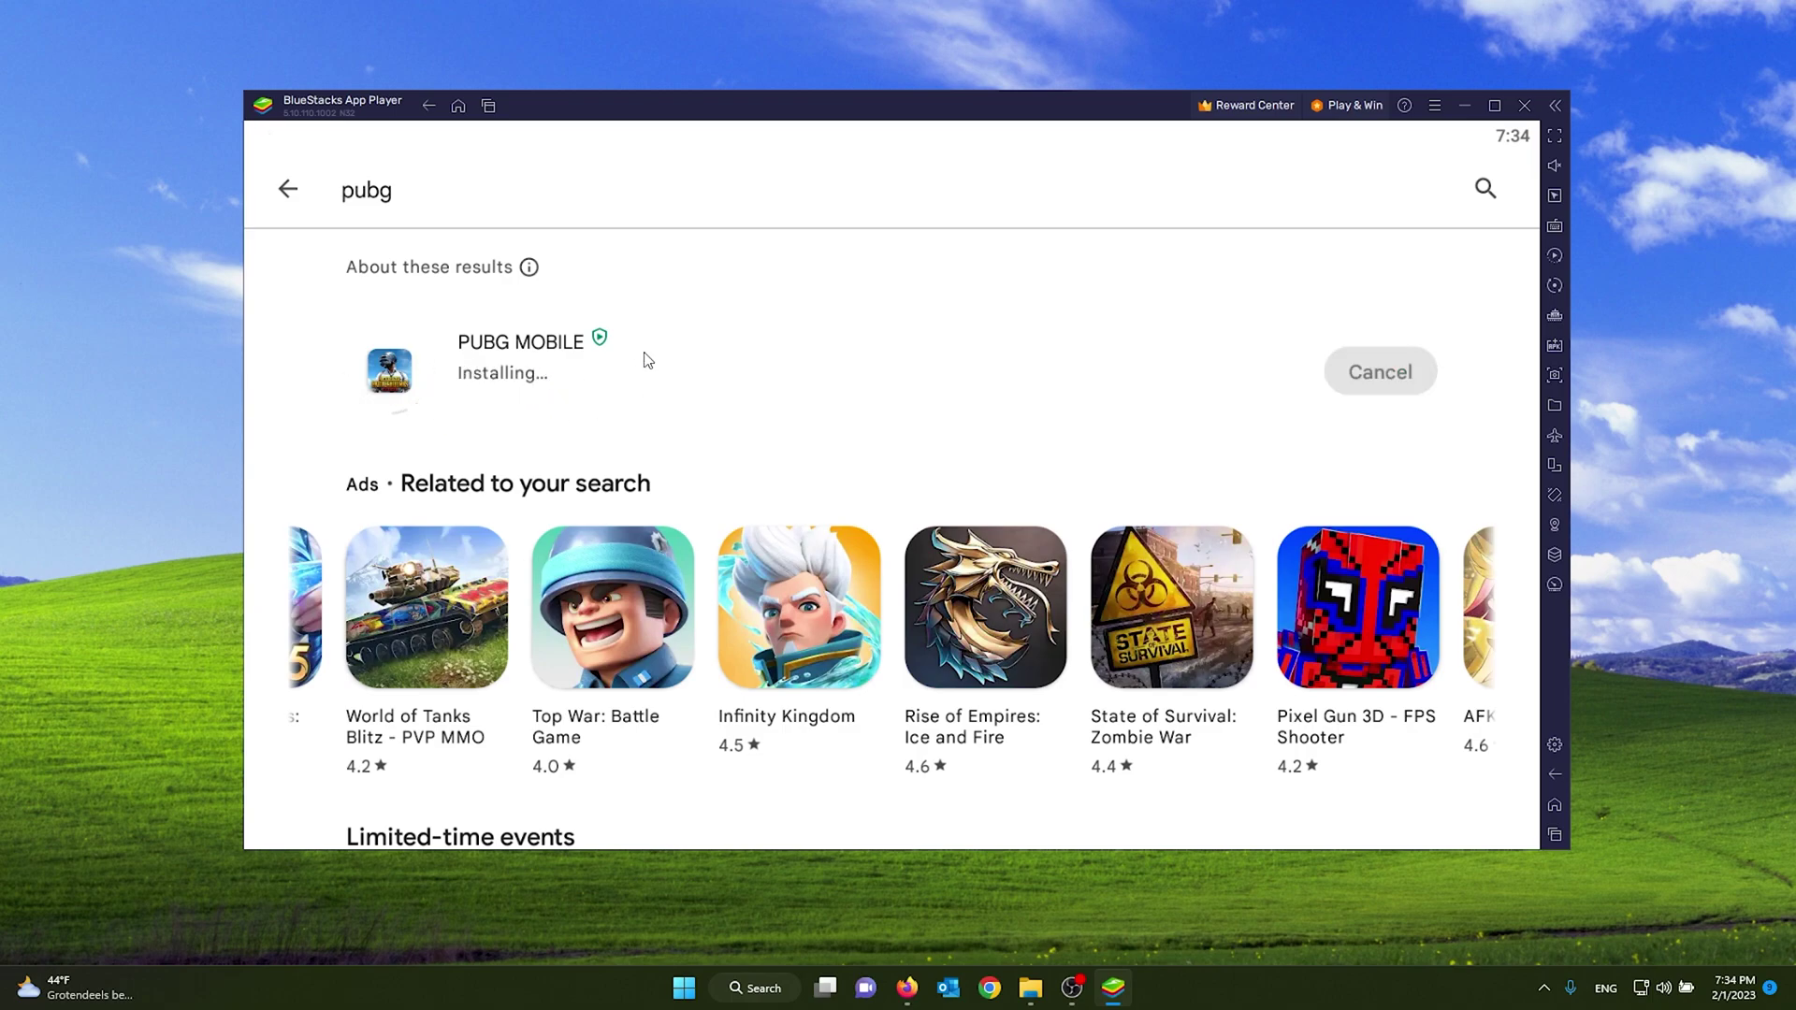
{"action": "left_click_drag", "start_coordinate": [709, 113], "coordinate": [784, 100]}
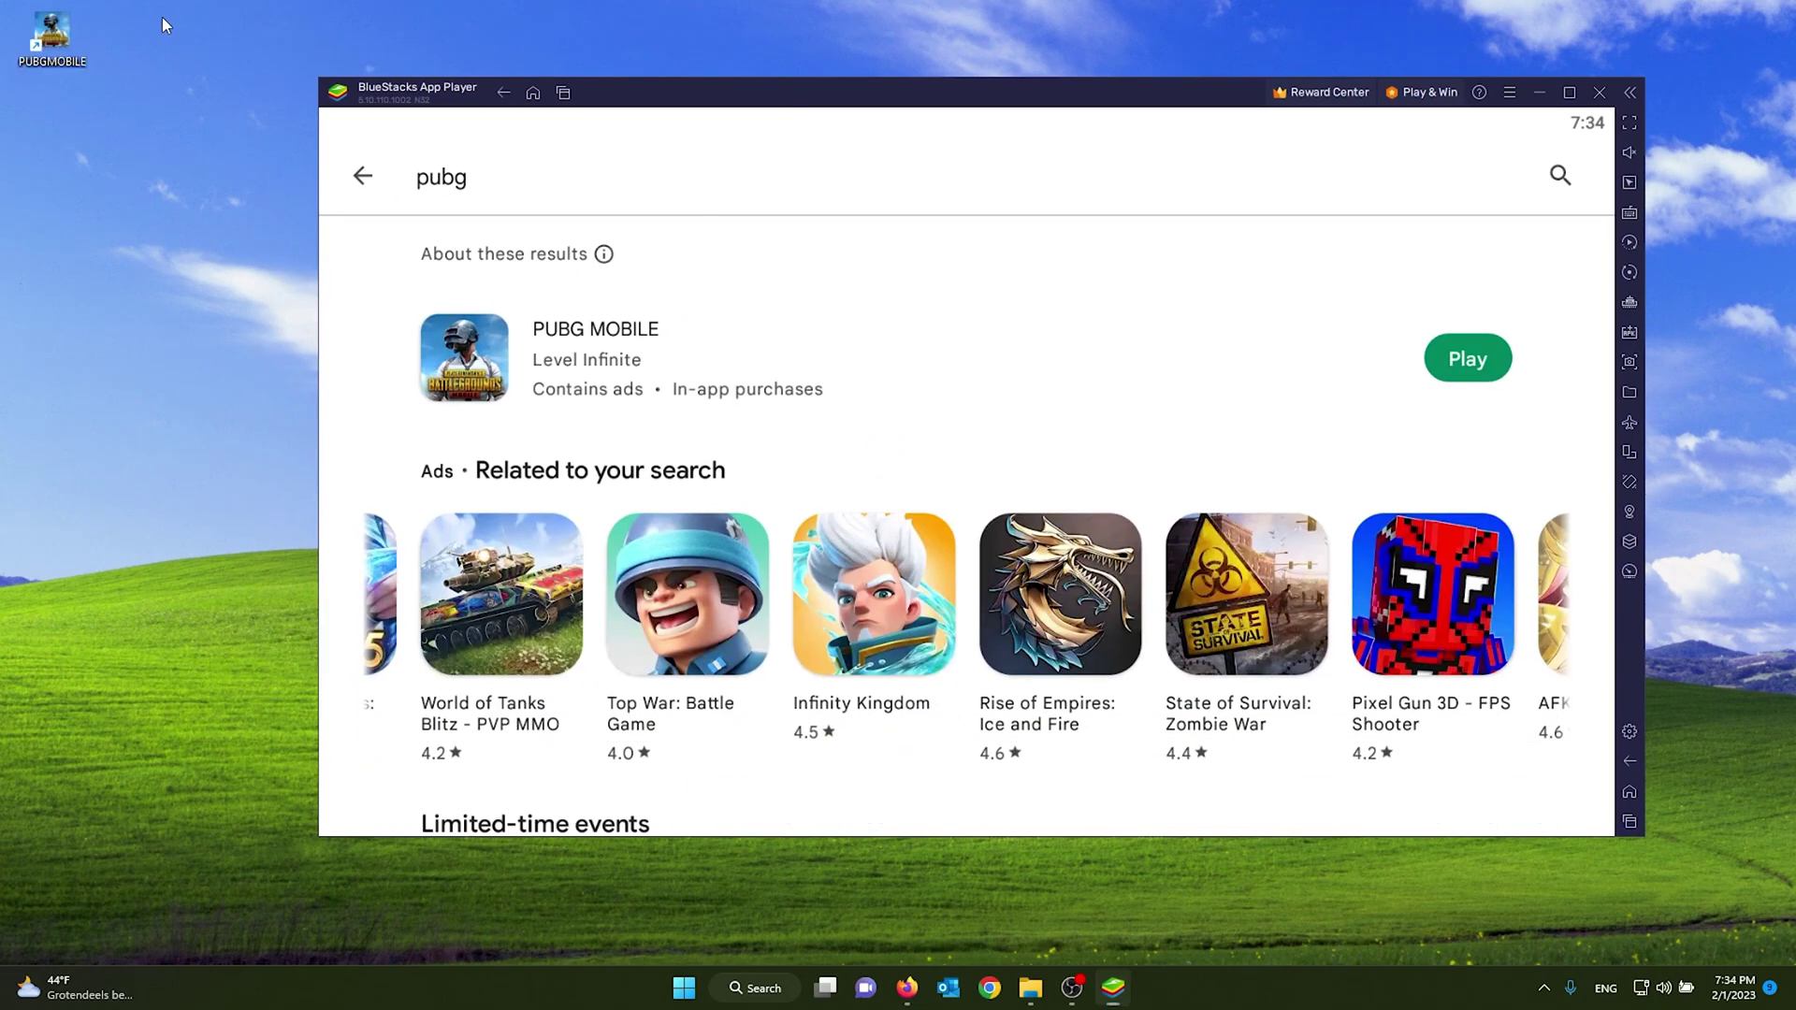
- Move the new PUBGMOBILE shortcut further down the desktop
{"action": "mouse_move", "coordinate": [52, 33]}
{"action": "left_mouse_down"}
{"action": "mouse_move", "coordinate": [168, 393]}
{"action": "mouse_move", "coordinate": [155, 361]}
{"action": "left_mouse_up"}
{"action": "left_click_drag", "start_coordinate": [253, 213], "coordinate": [66, 436]}
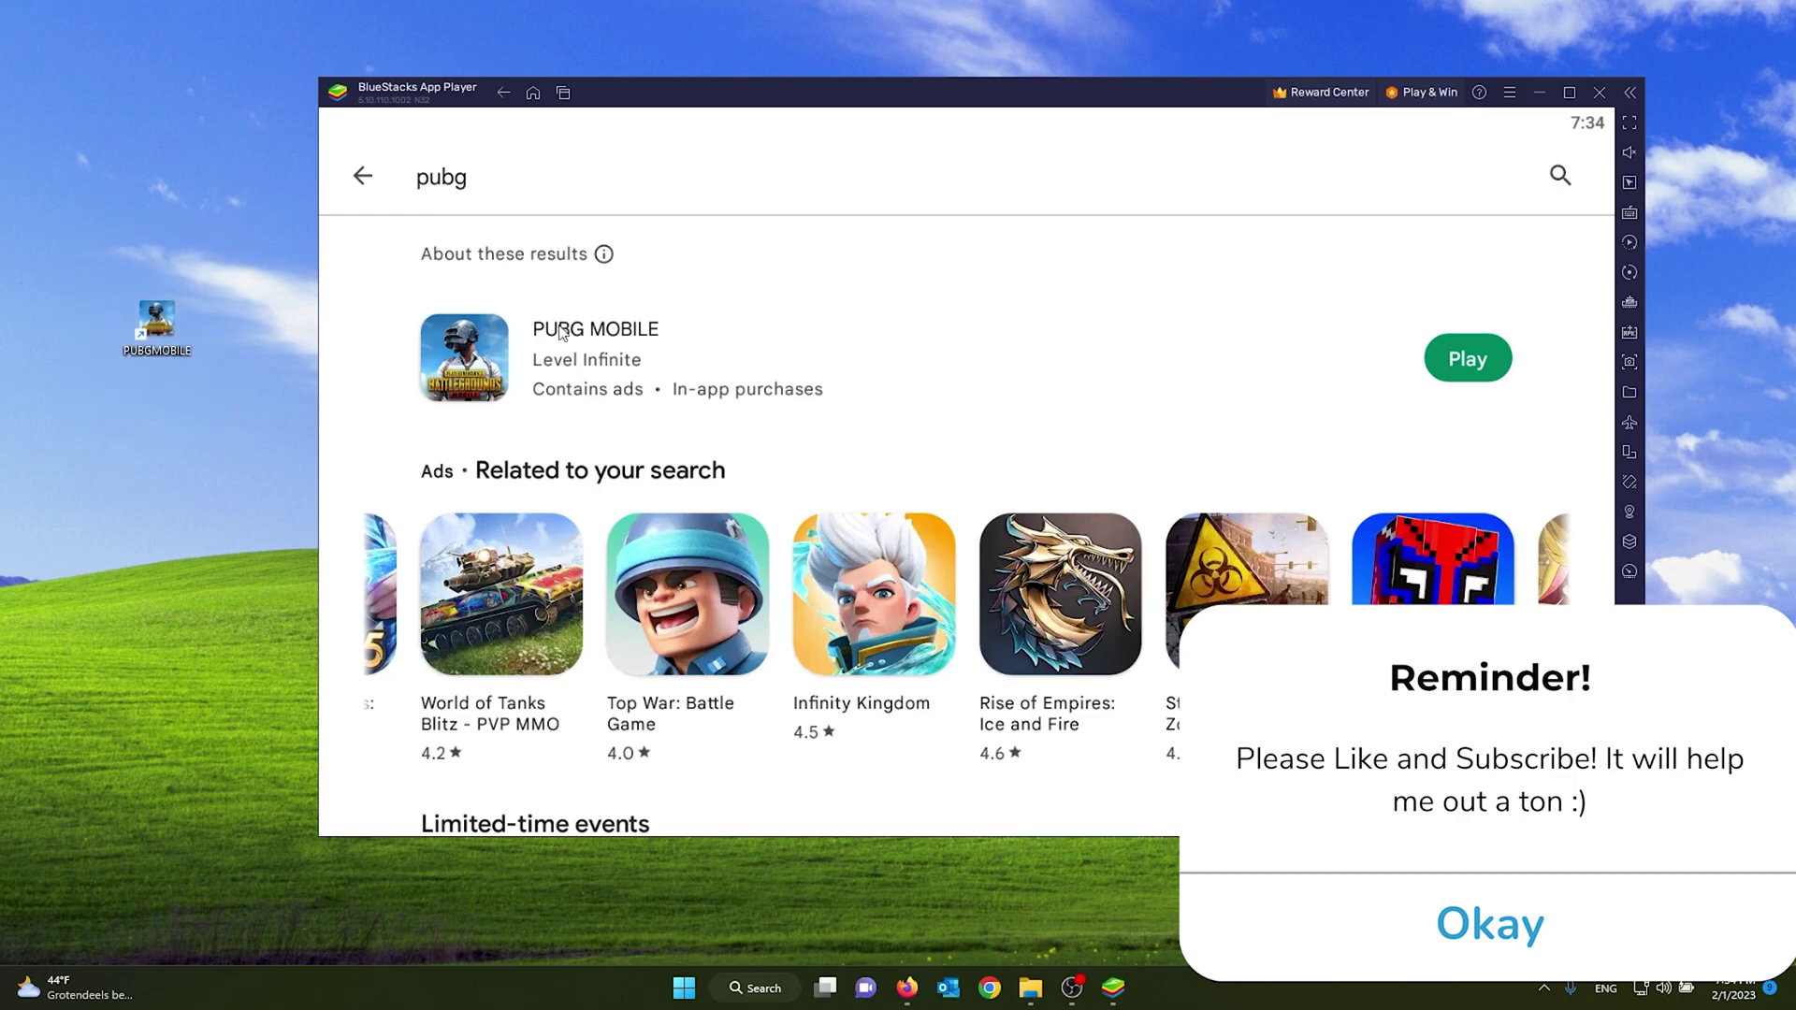
{"action": "mouse_move", "coordinate": [272, 176]}
{"action": "left_mouse_down"}
{"action": "mouse_move", "coordinate": [58, 395]}
{"action": "mouse_move", "coordinate": [47, 464]}
{"action": "mouse_move", "coordinate": [71, 376]}
{"action": "mouse_move", "coordinate": [87, 487]}
{"action": "left_mouse_up"}
- Open the PUBG MOBILE store page, press Play, and apply the OpenGL graphics change with restart
{"action": "left_click", "coordinate": [896, 353]}
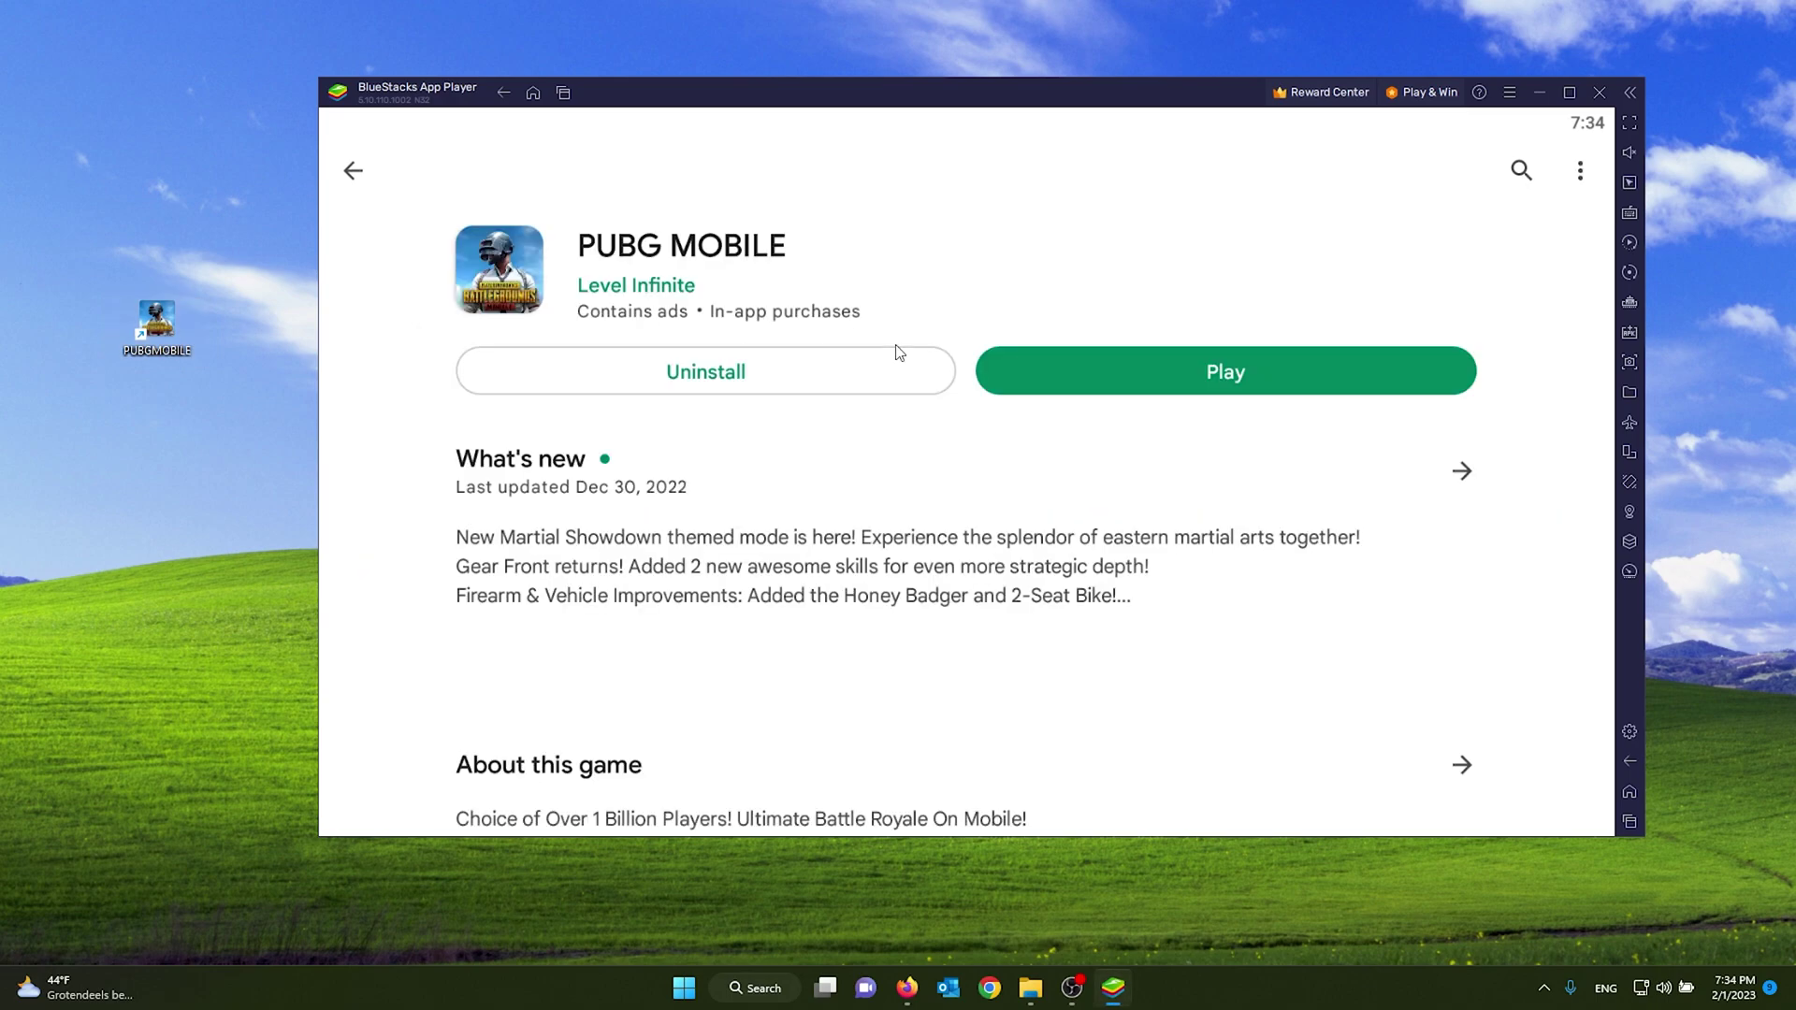
{"action": "left_click", "coordinate": [1230, 370]}
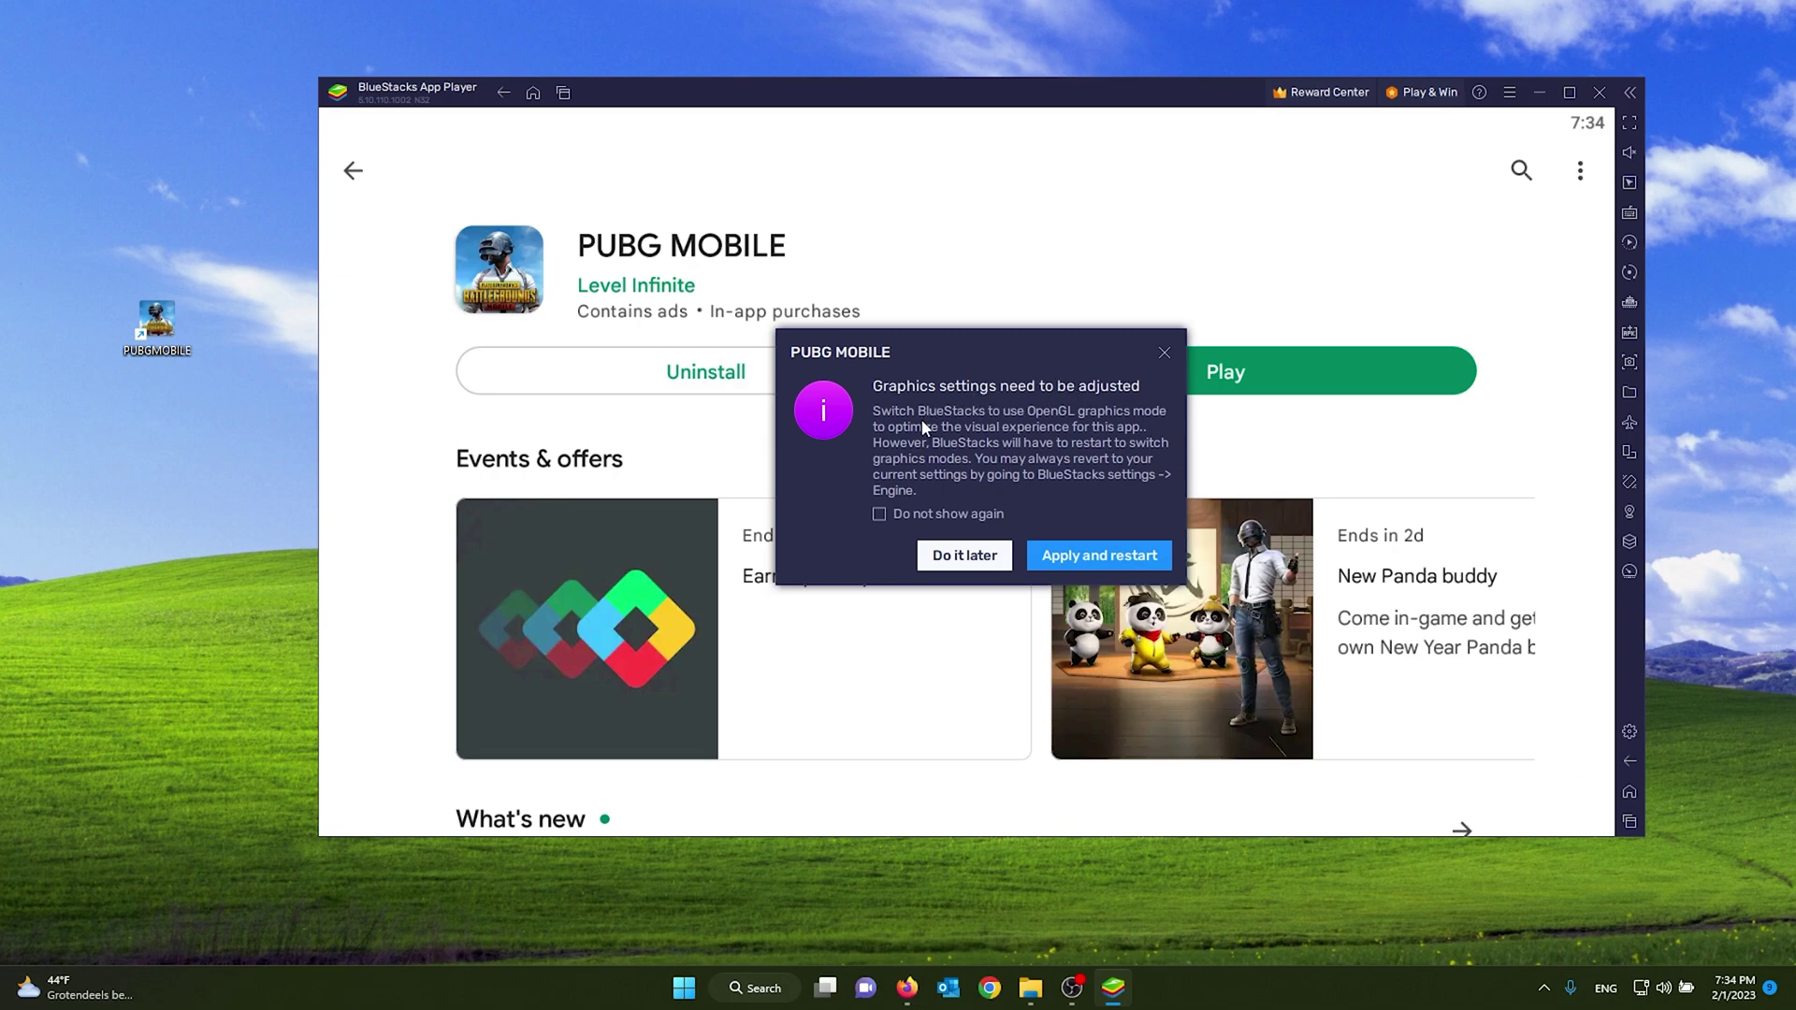
{"action": "left_click", "coordinate": [1081, 559]}
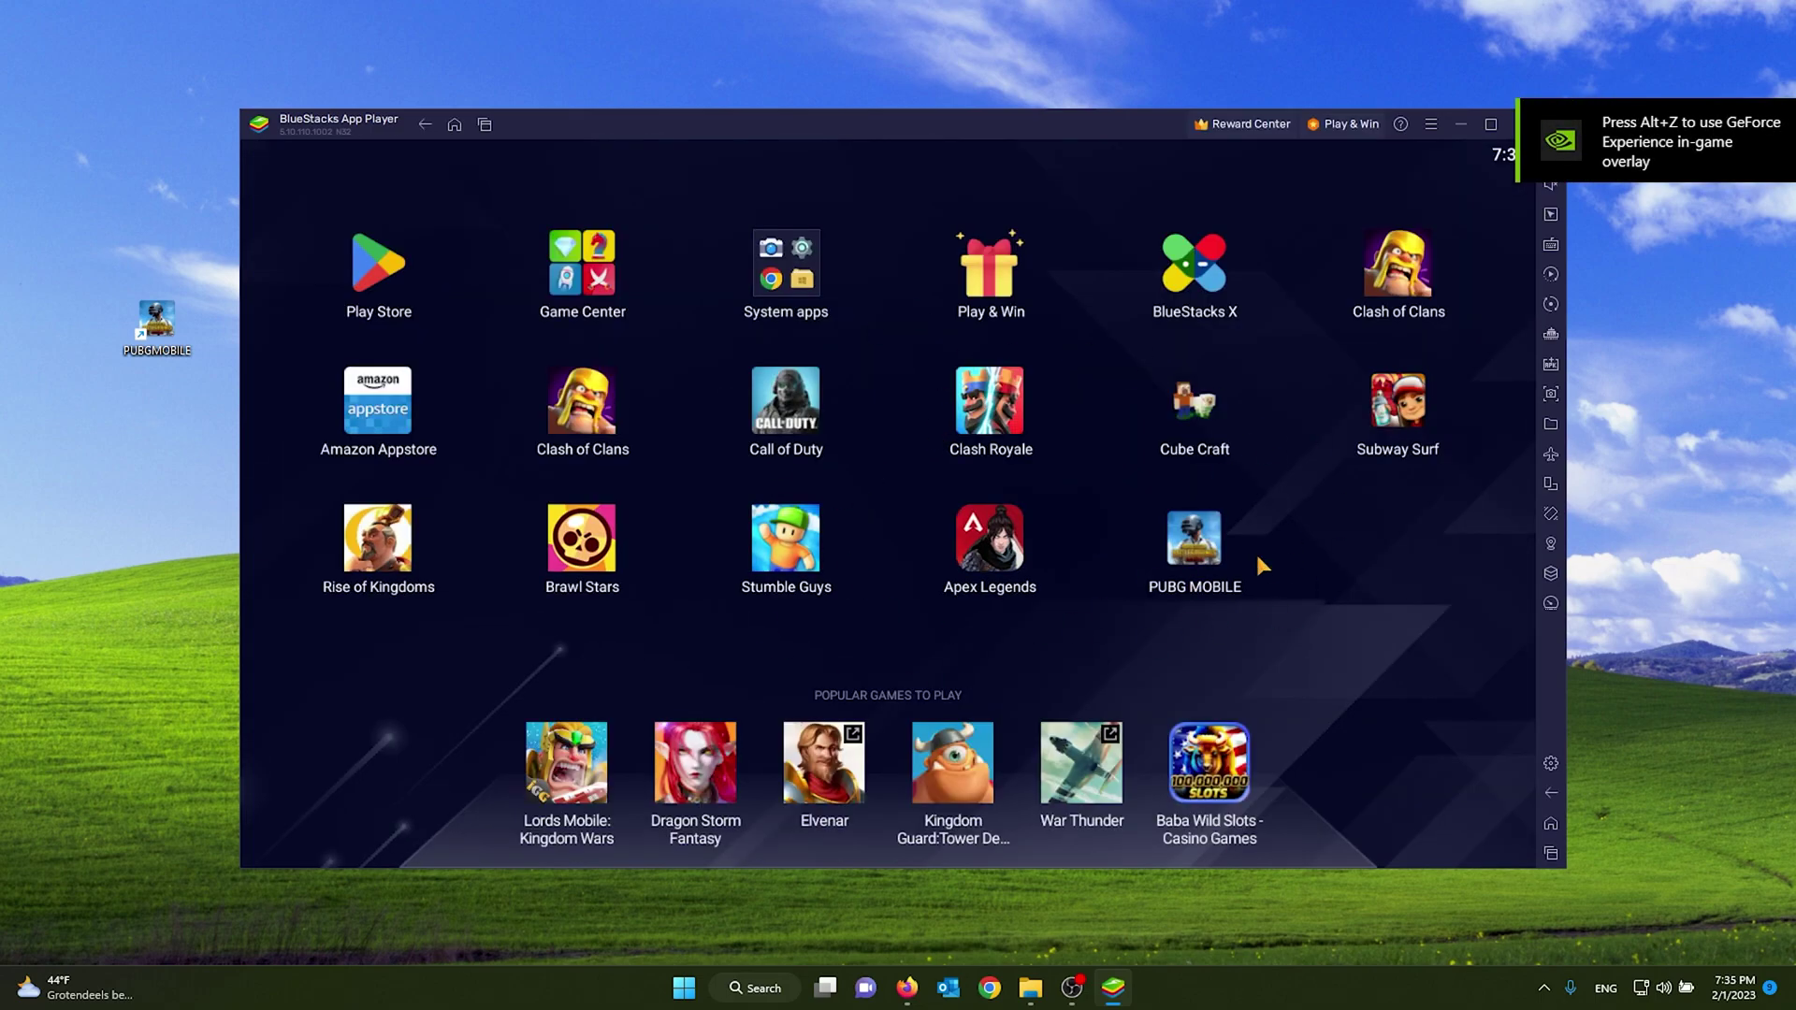
- Launch PUBG MOBILE from the home screen and allow its storage permission in both prompts
{"action": "left_click", "coordinate": [1184, 543]}
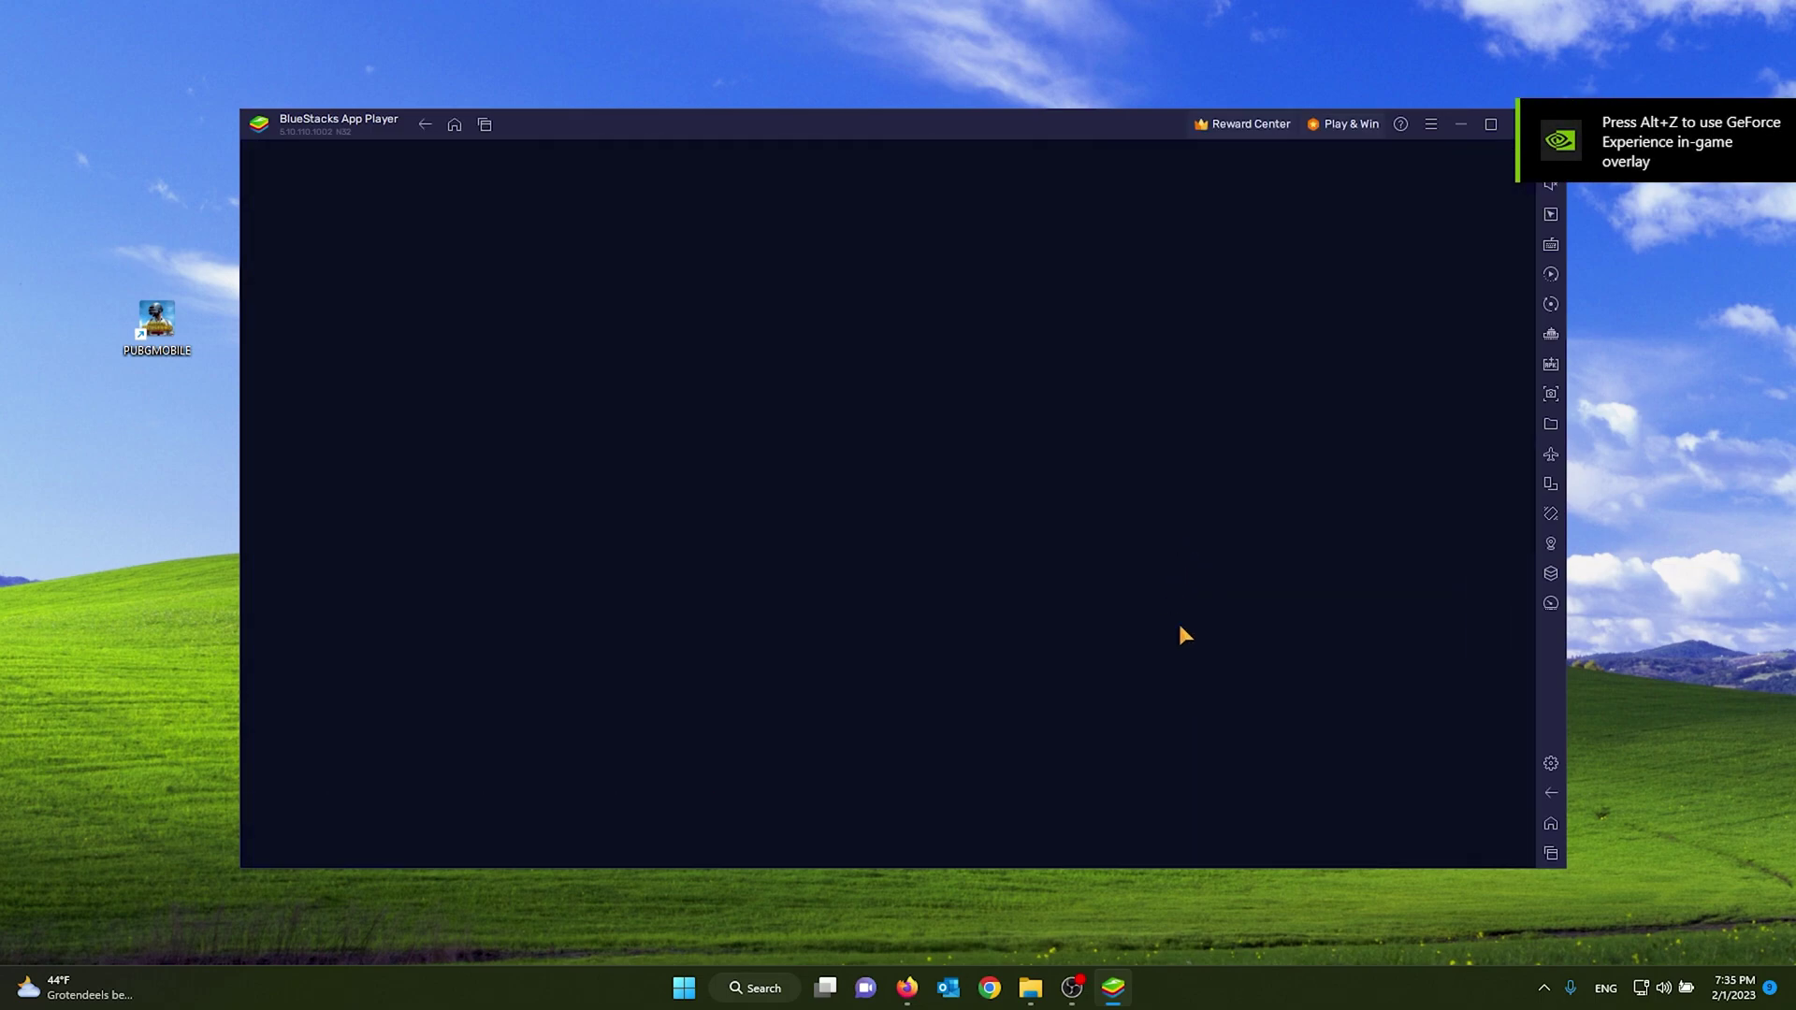
{"action": "left_click_drag", "start_coordinate": [902, 131], "coordinate": [821, 103]}
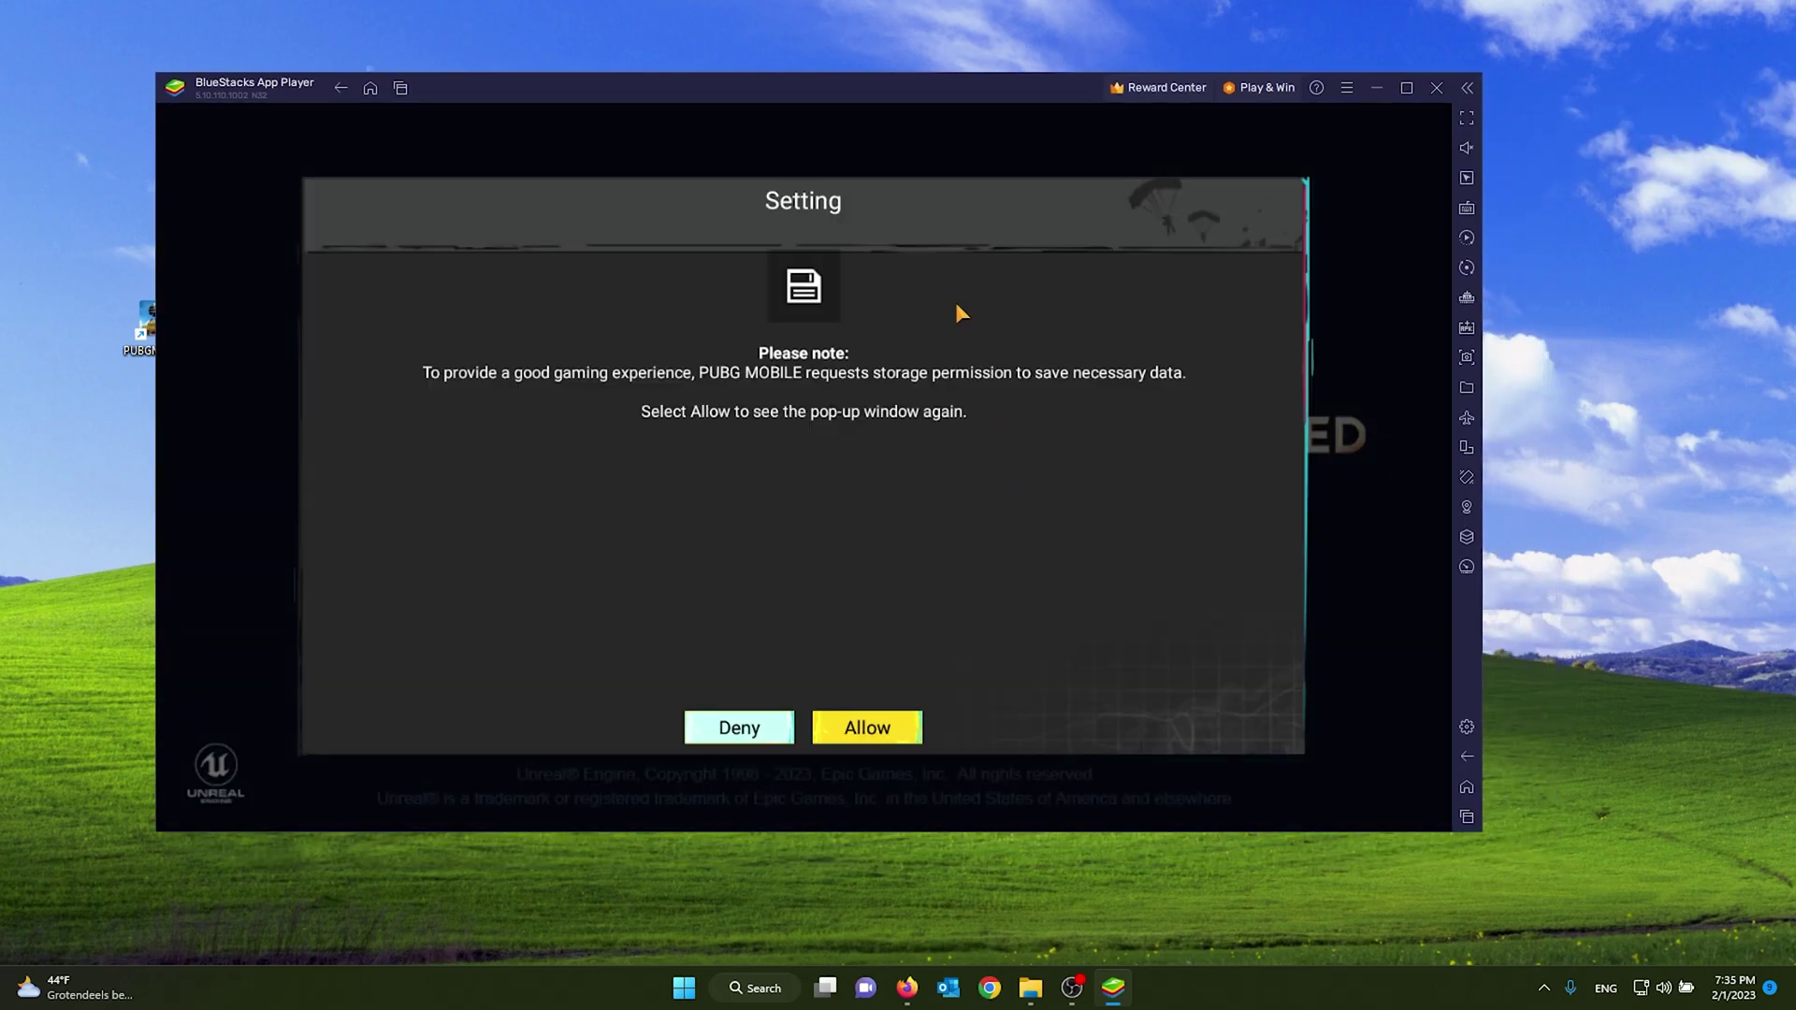
{"action": "left_click", "coordinate": [862, 727]}
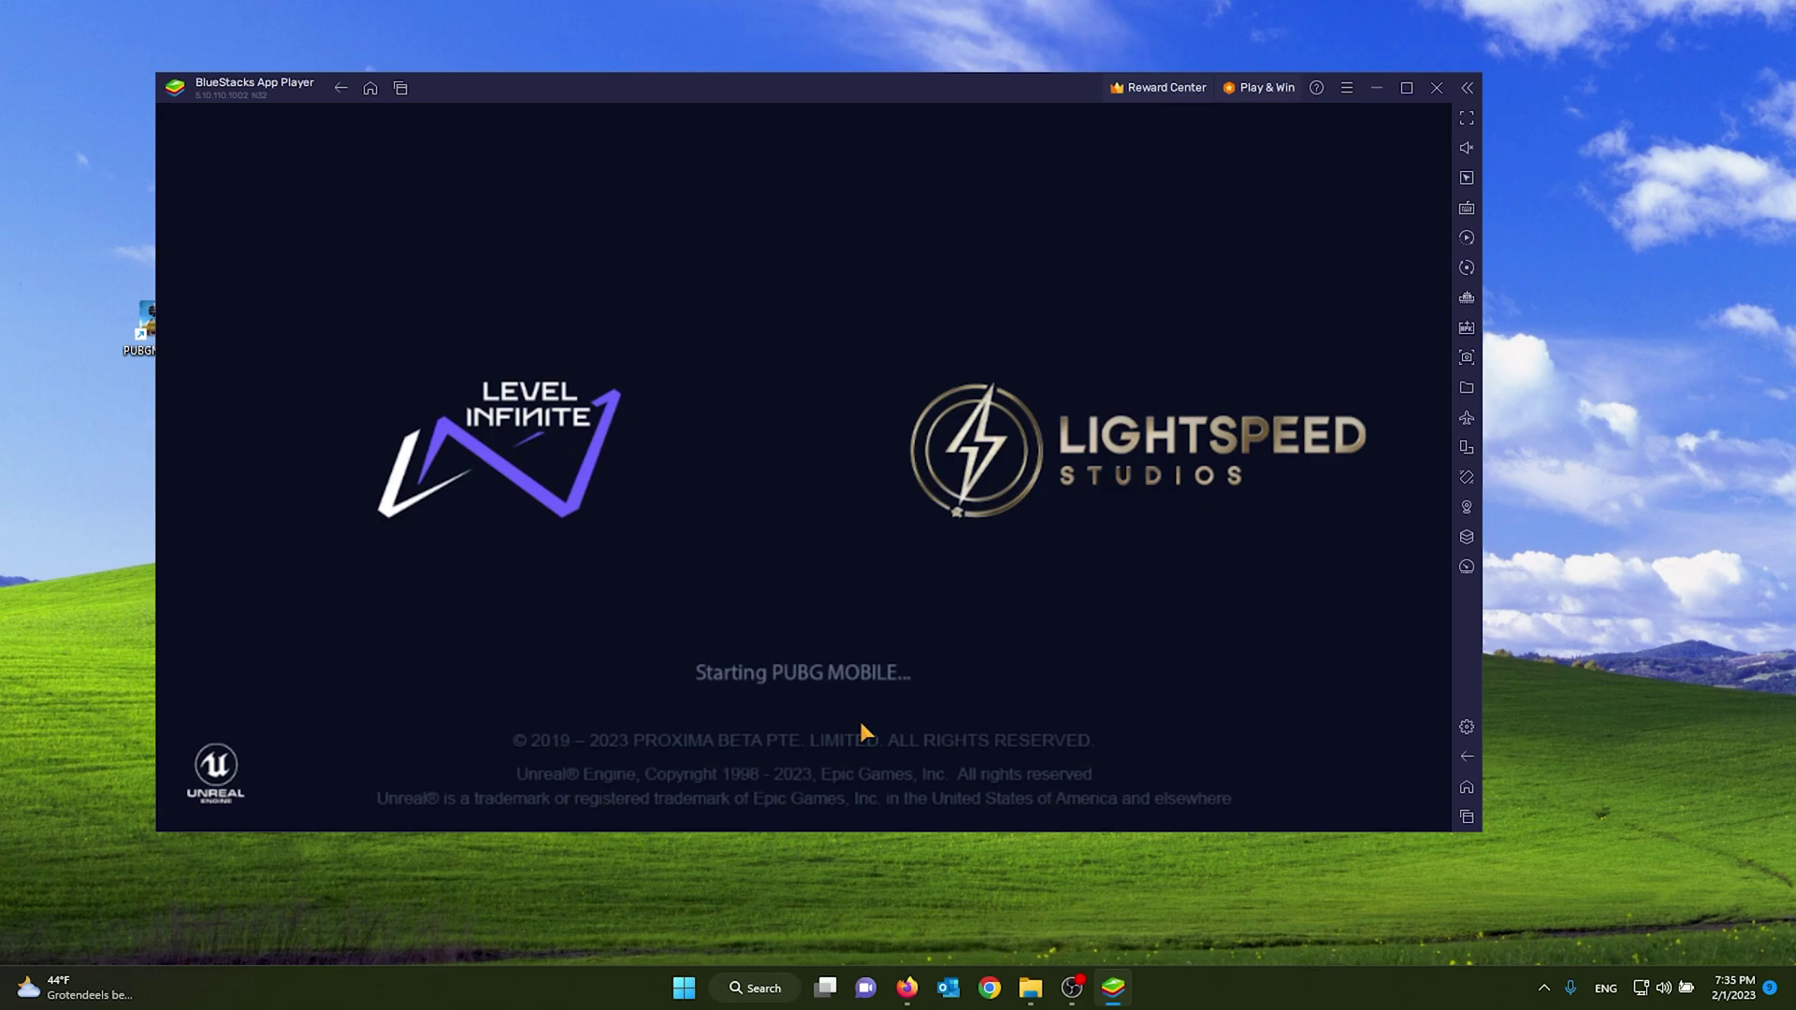
{"action": "left_click", "coordinate": [1061, 522]}
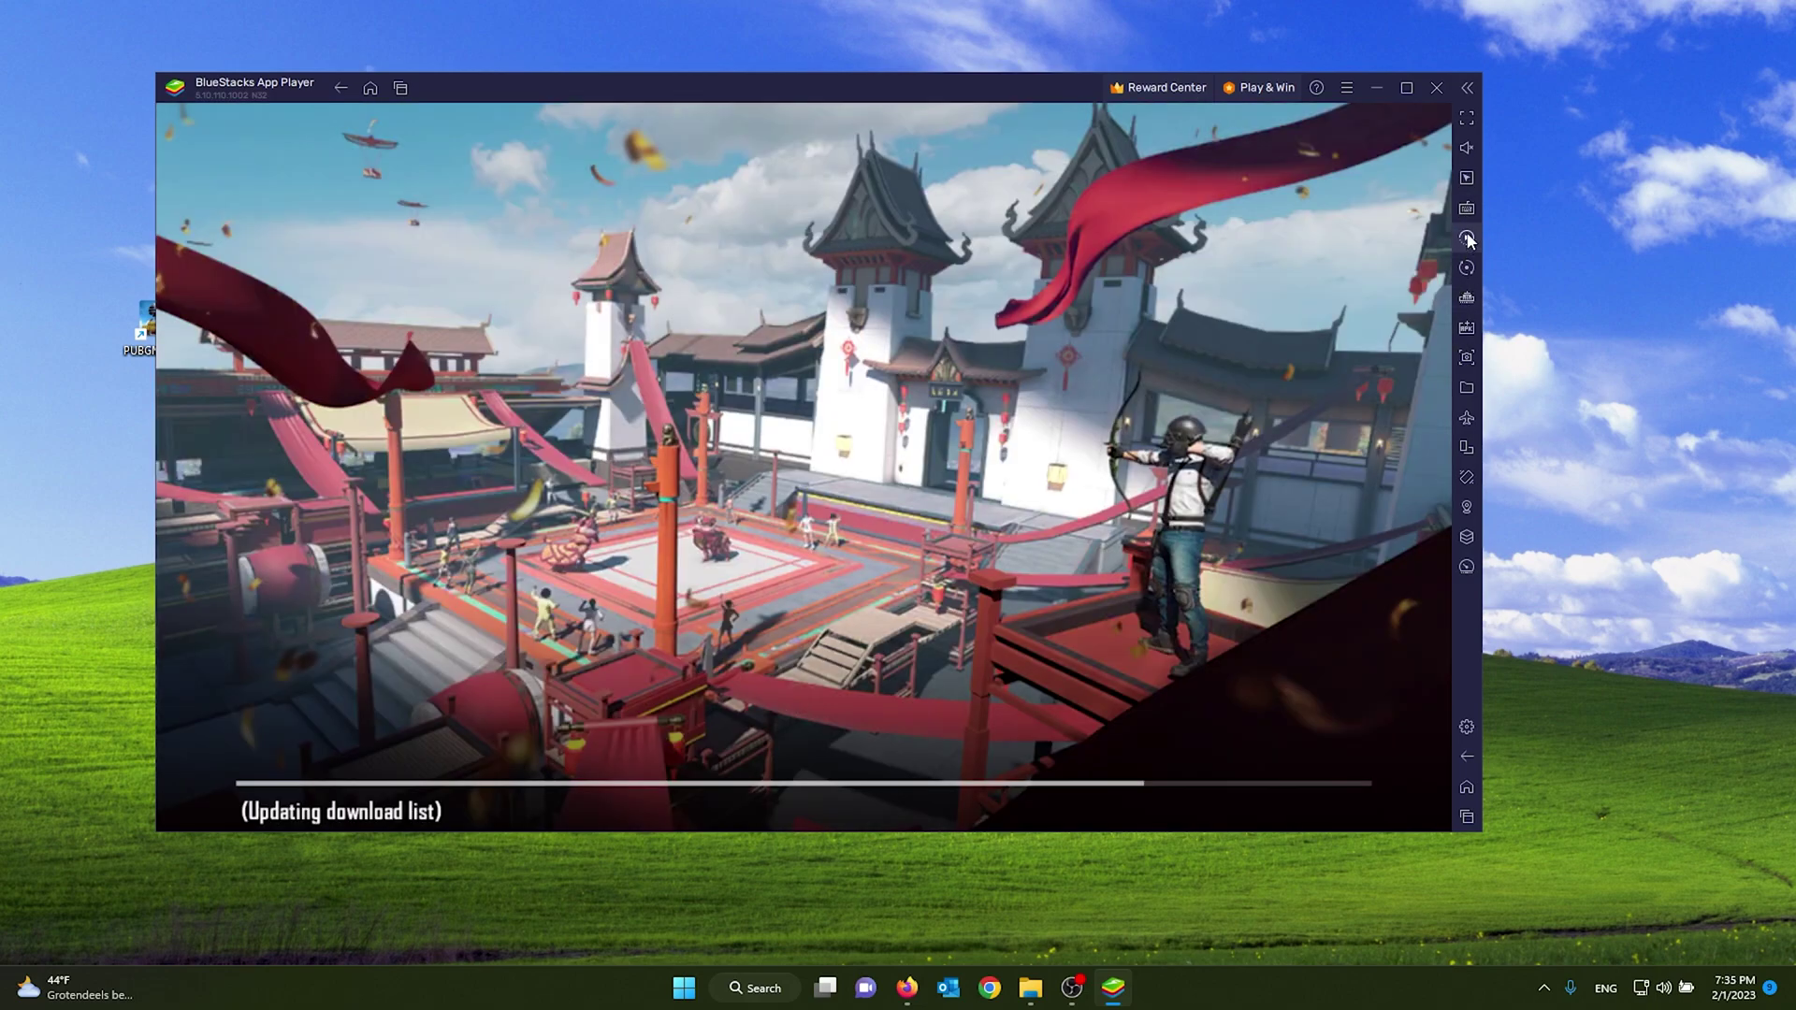
- Maximize the emulator, open the Controls editor from Game controls, and select the Alt key mapping
{"action": "left_click", "coordinate": [1466, 211]}
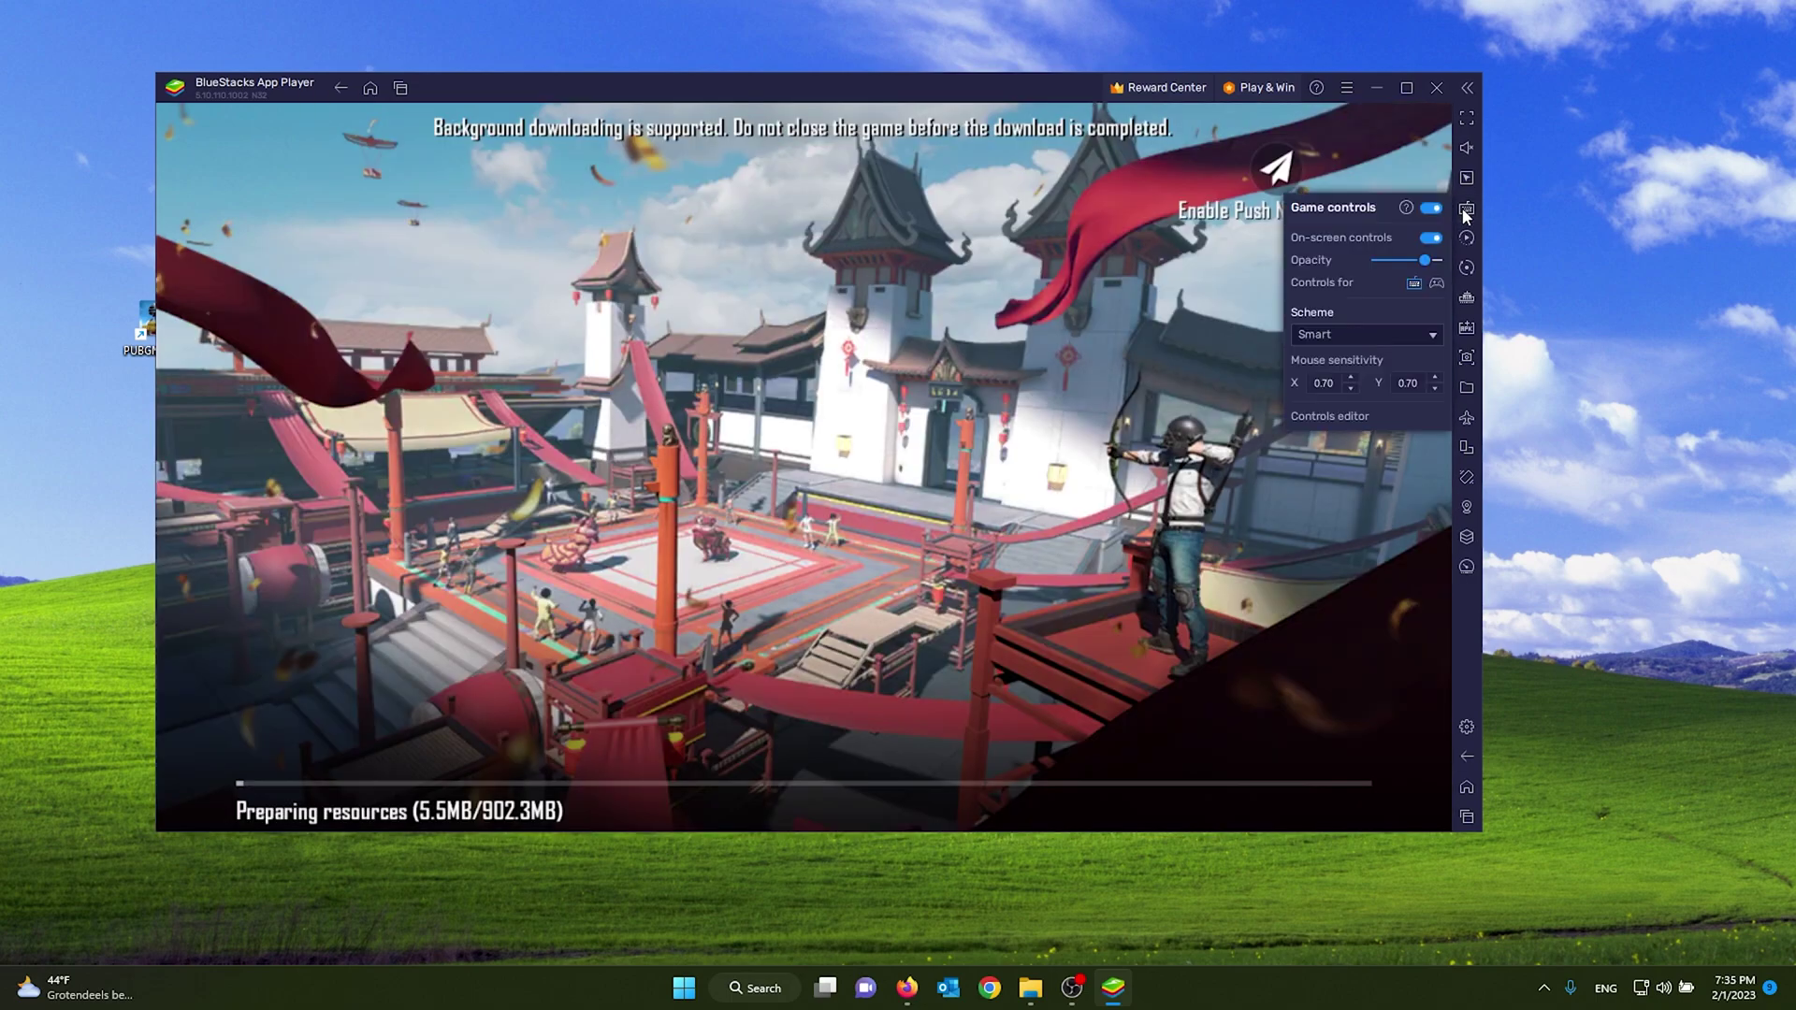
{"action": "left_click", "coordinate": [1329, 417]}
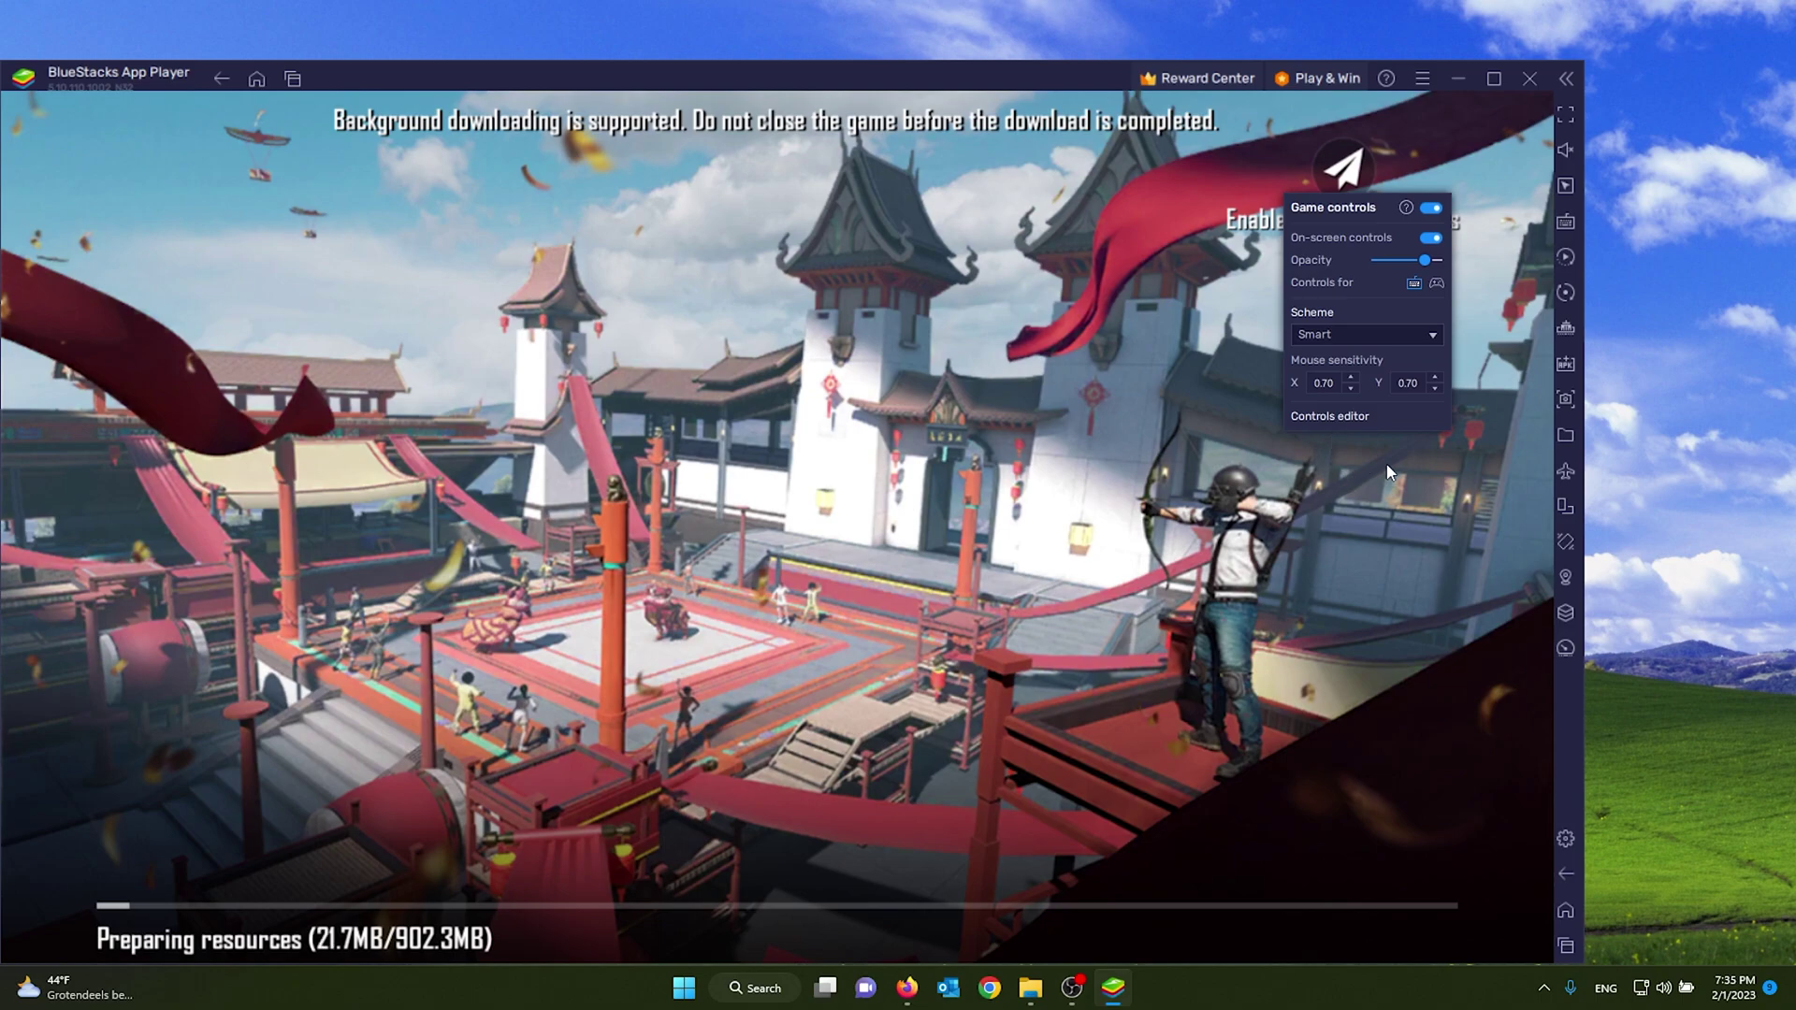
{"action": "left_click", "coordinate": [1331, 421]}
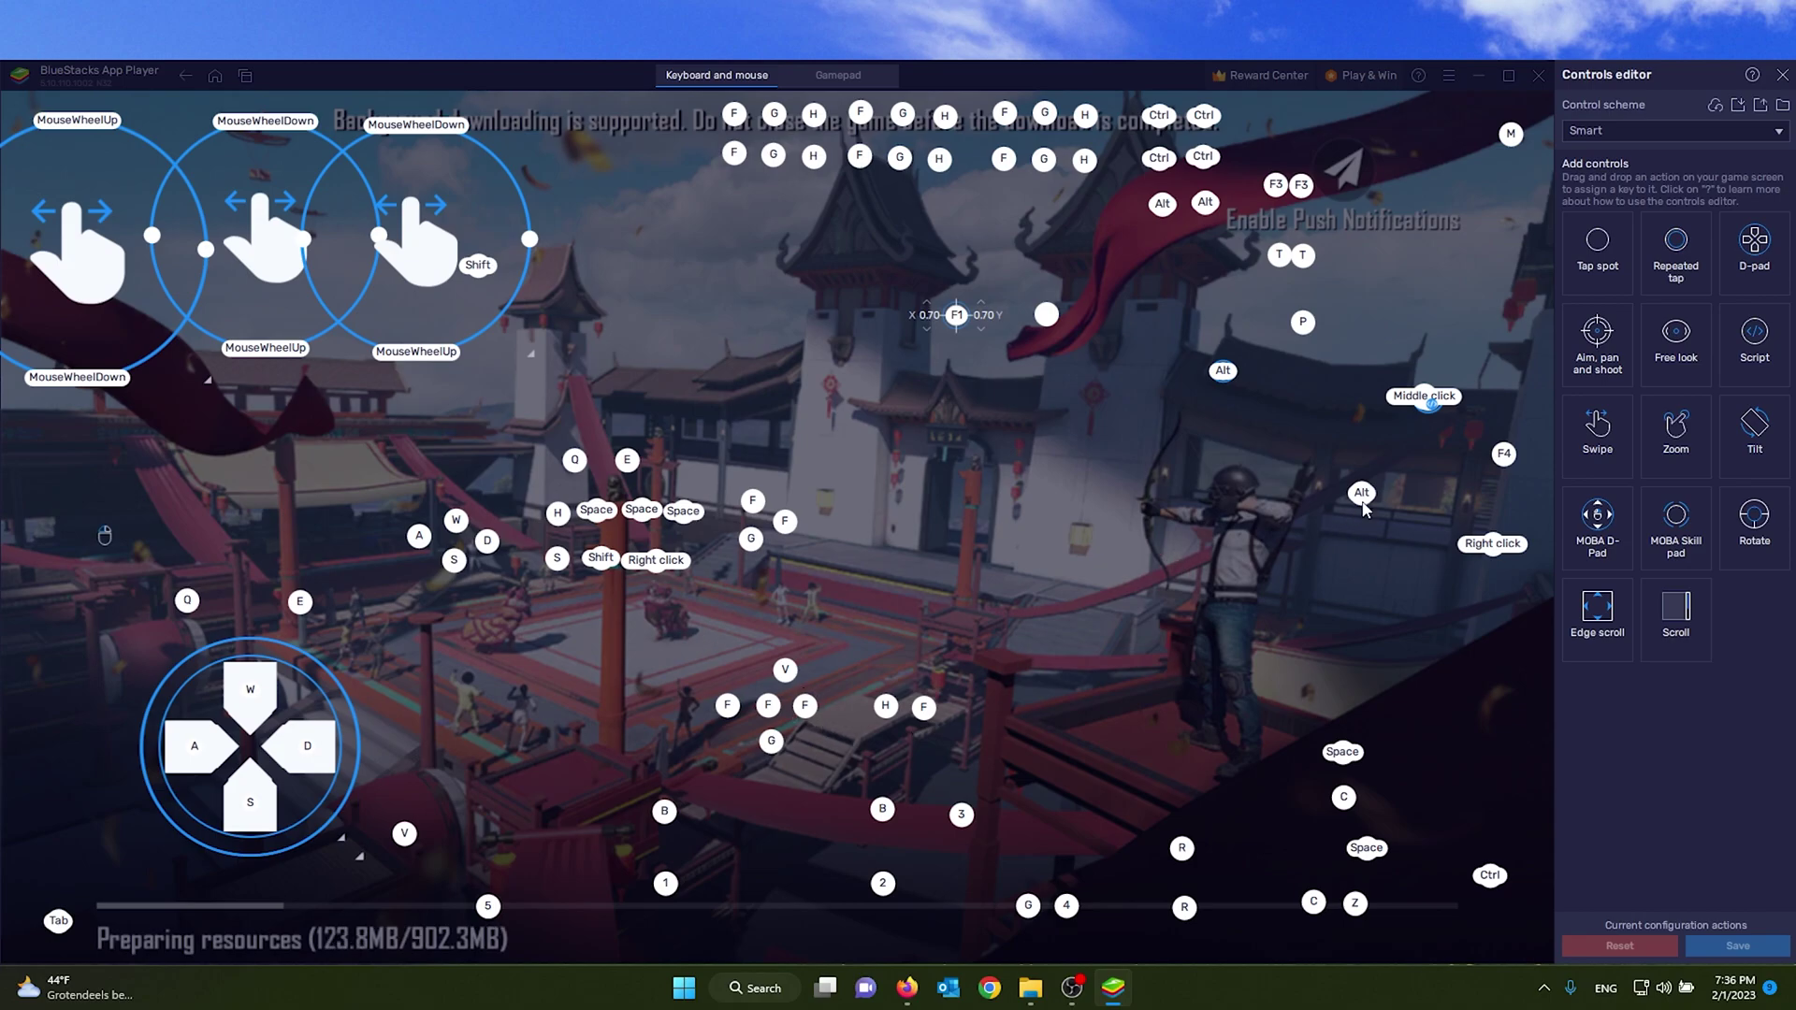
{"action": "left_click", "coordinate": [1362, 502]}
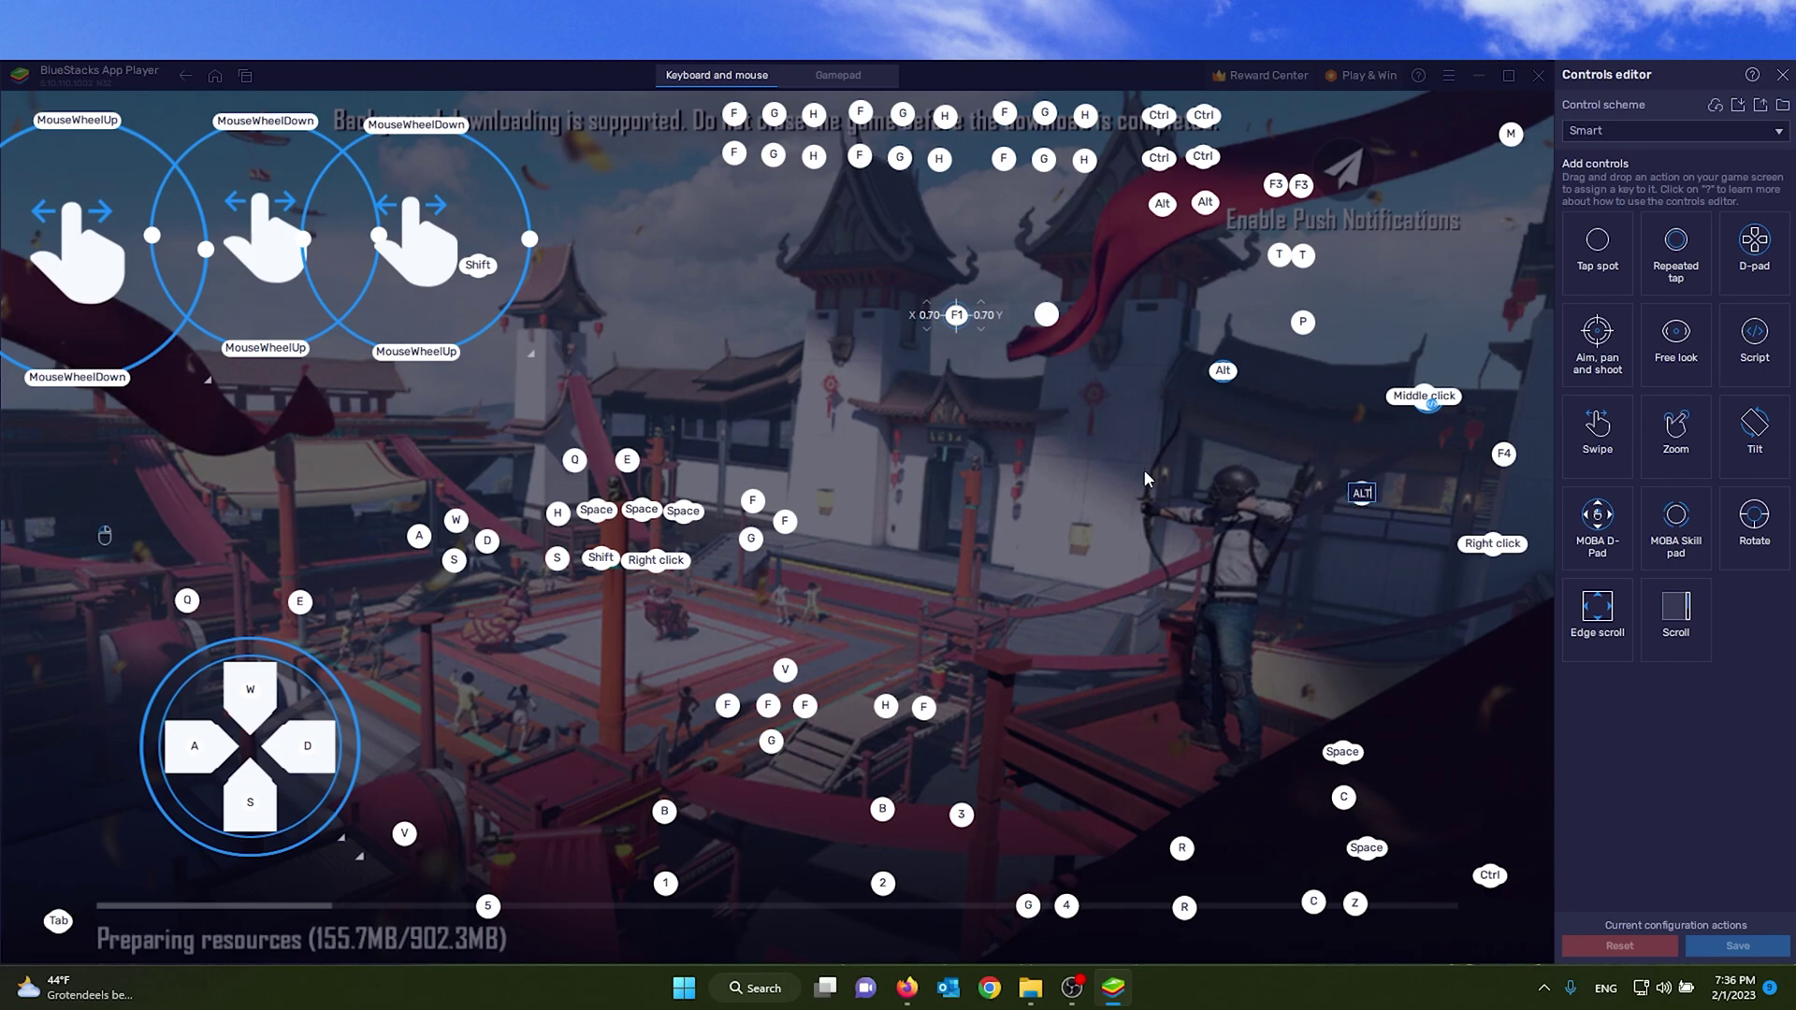
- Close the Controls editor and reposition the BlueStacks window while PUBG MOBILE downloads resources
{"action": "left_click", "coordinate": [1781, 75]}
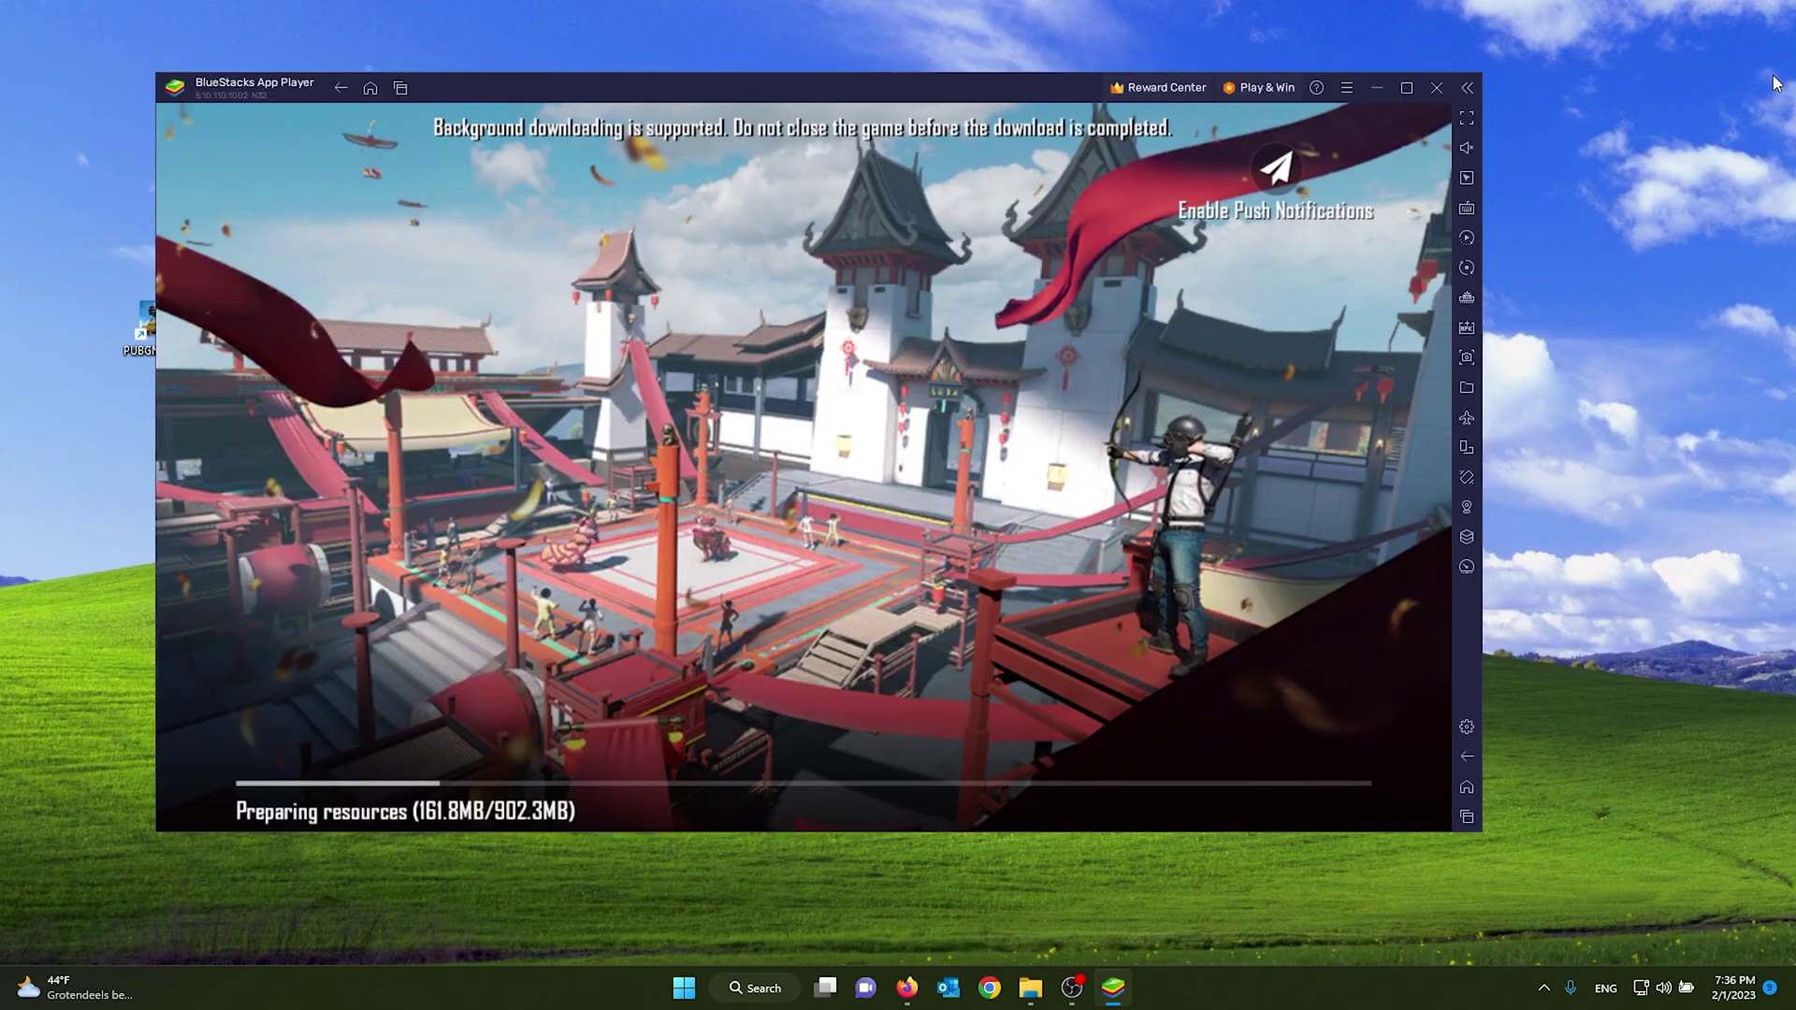
{"action": "mouse_move", "coordinate": [823, 92]}
{"action": "left_mouse_down"}
{"action": "mouse_move", "coordinate": [813, 103]}
{"action": "mouse_move", "coordinate": [903, 89]}
{"action": "mouse_move", "coordinate": [878, 91]}
{"action": "left_mouse_up"}
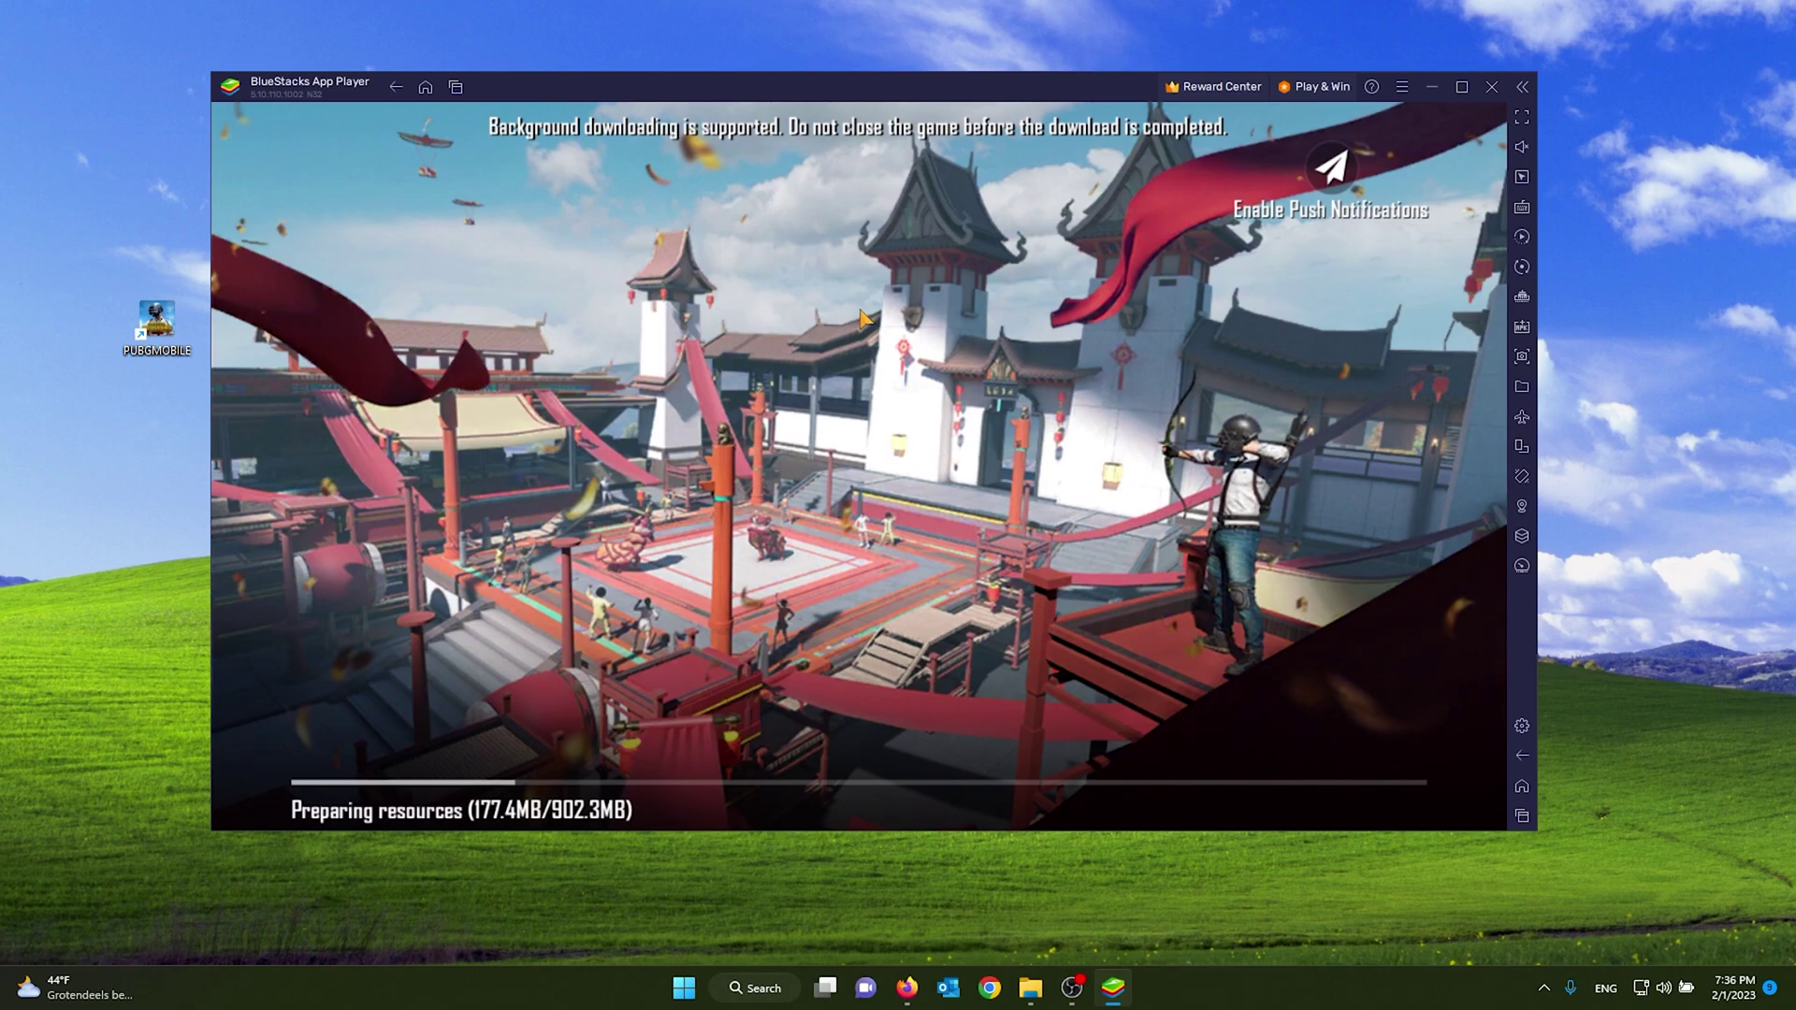